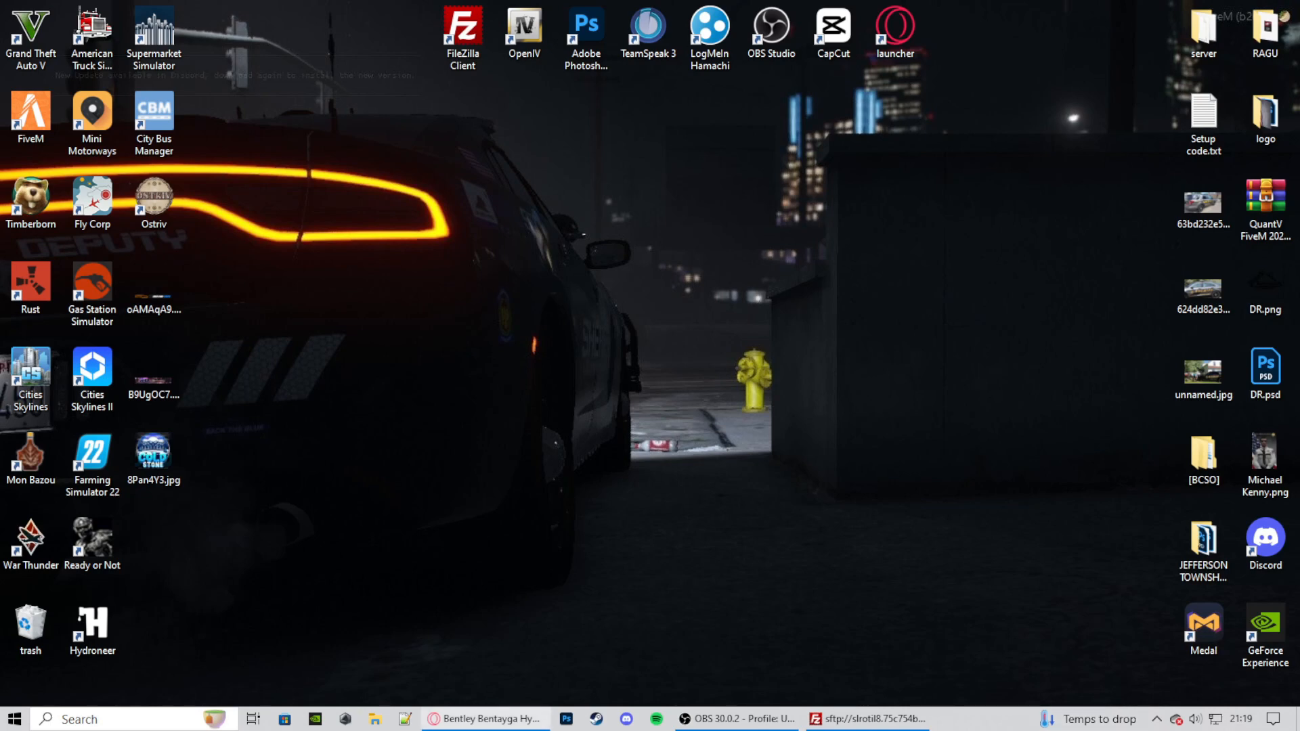
# - Switch to the browser and highlight the Add-On and FIVEM tags in the Bentley Bentayga Hybrid 2021 mod title
pyautogui.click(484, 719)
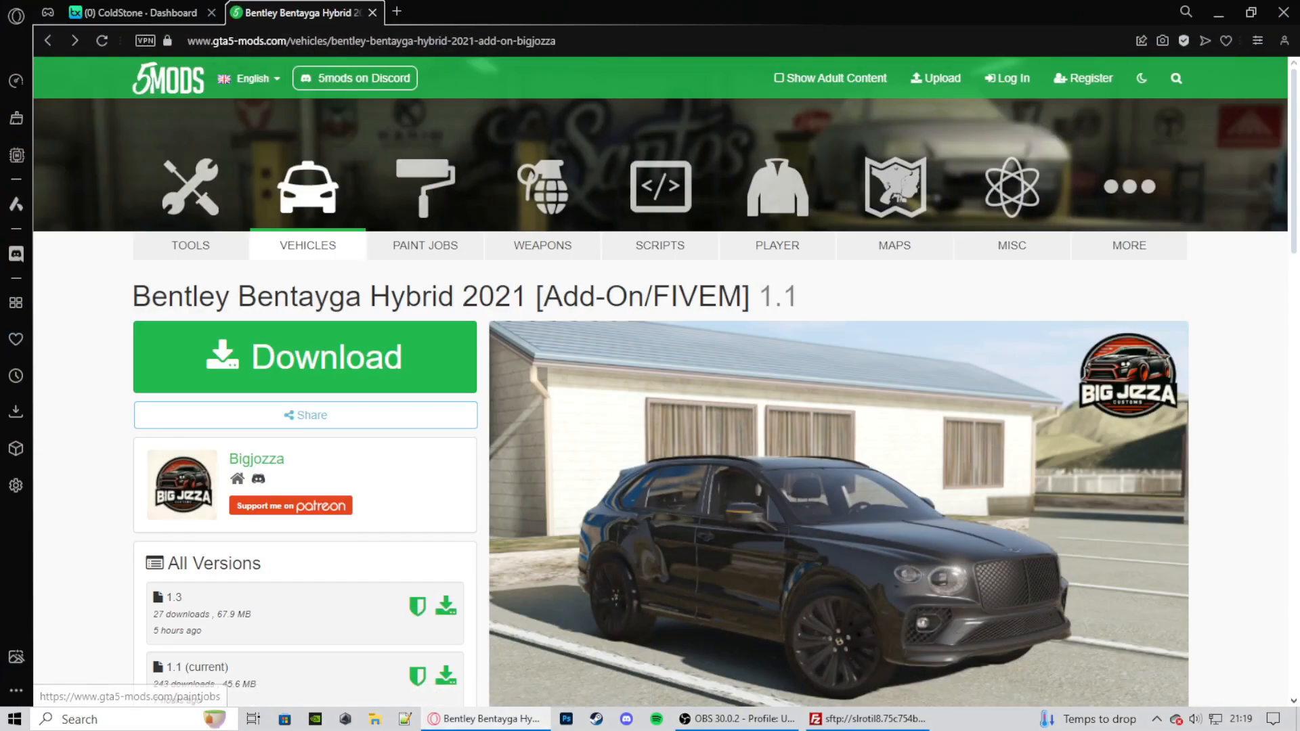
pyautogui.moveTo(653, 296); pyautogui.dragTo(742, 296)
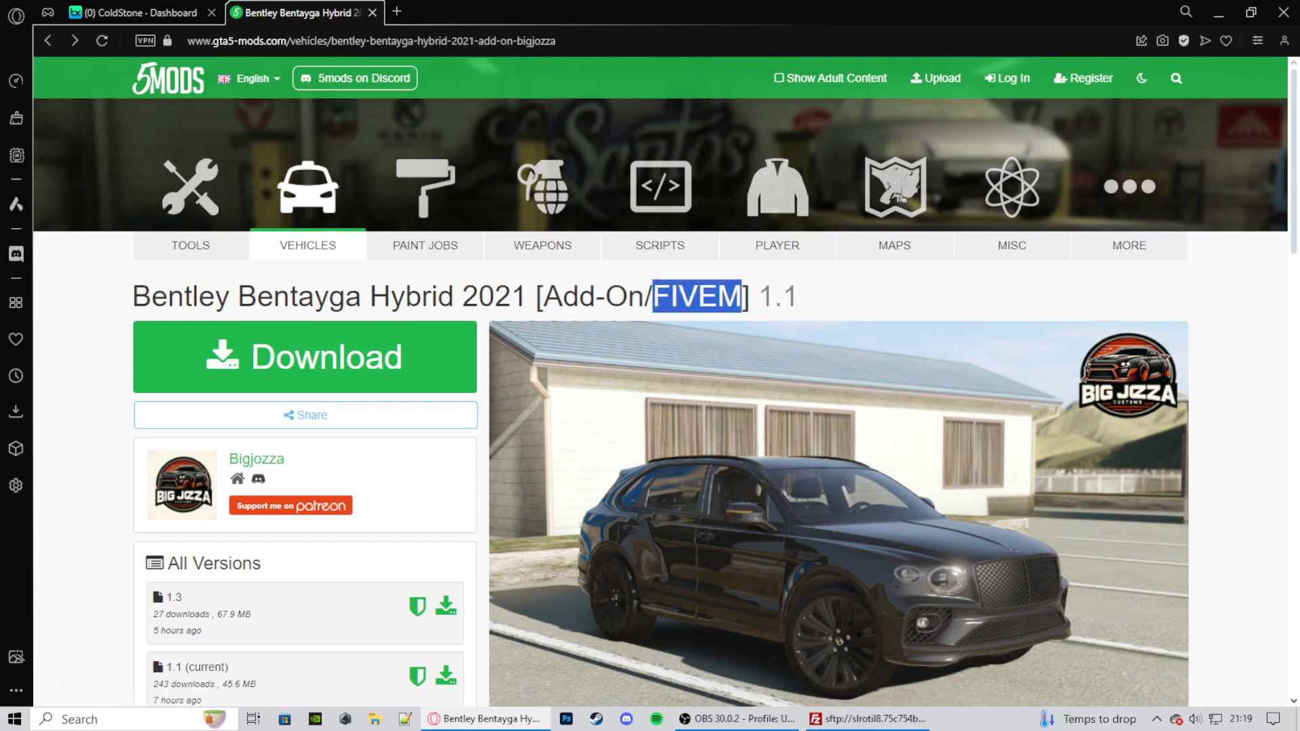
pyautogui.moveTo(645, 296); pyautogui.dragTo(544, 296)
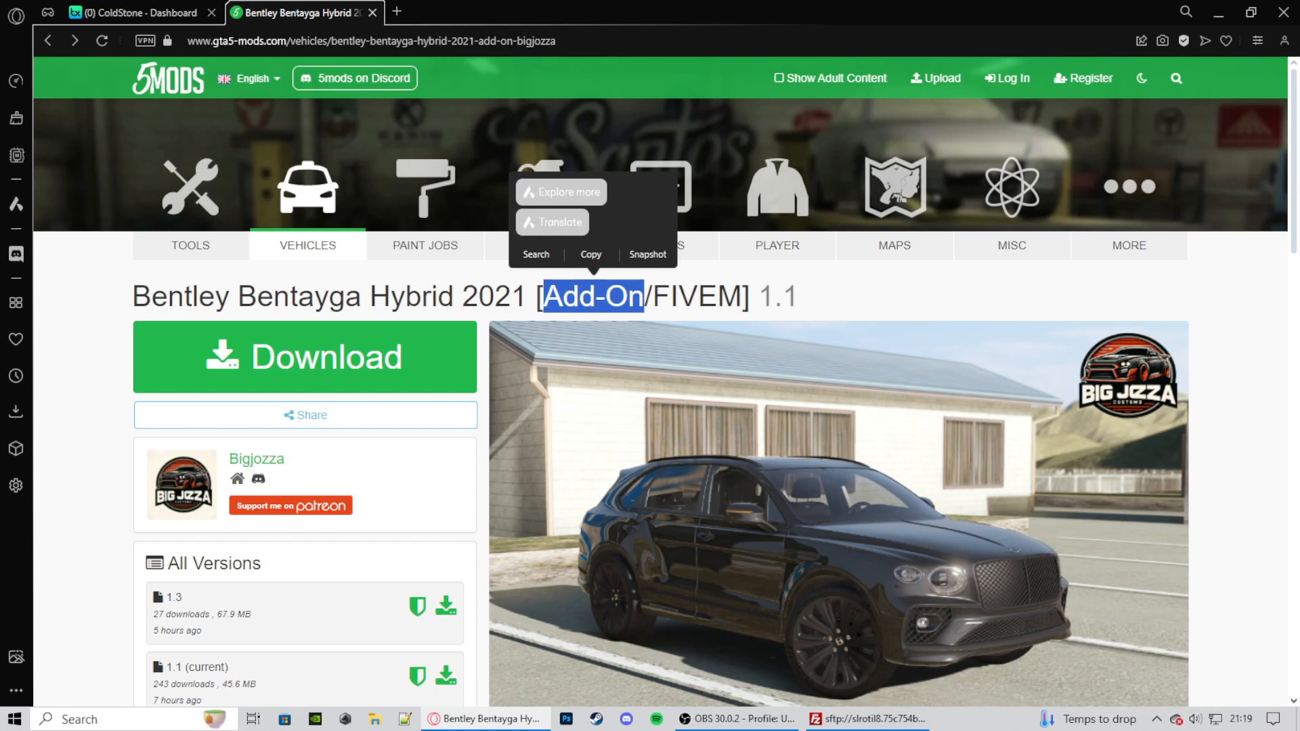
pyautogui.click(645, 296)
pyautogui.moveTo(645, 296); pyautogui.dragTo(742, 298)
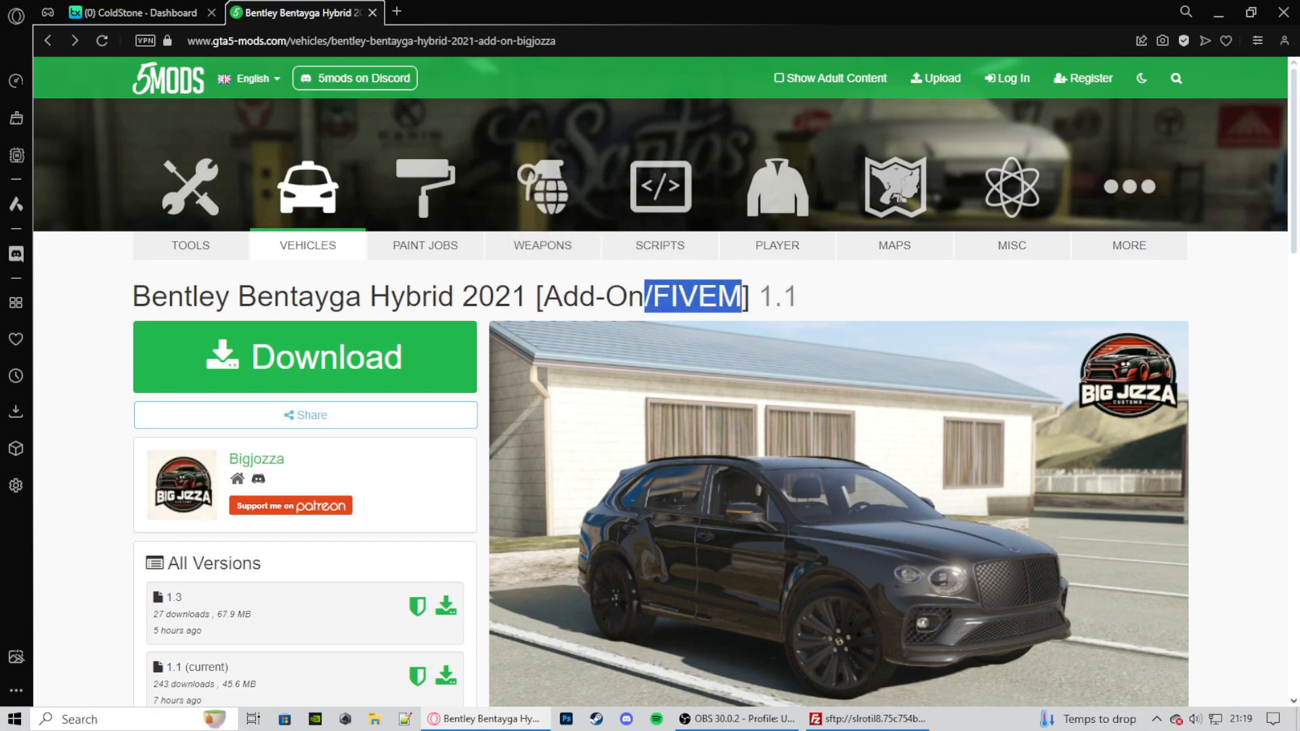
pyautogui.click(742, 298)
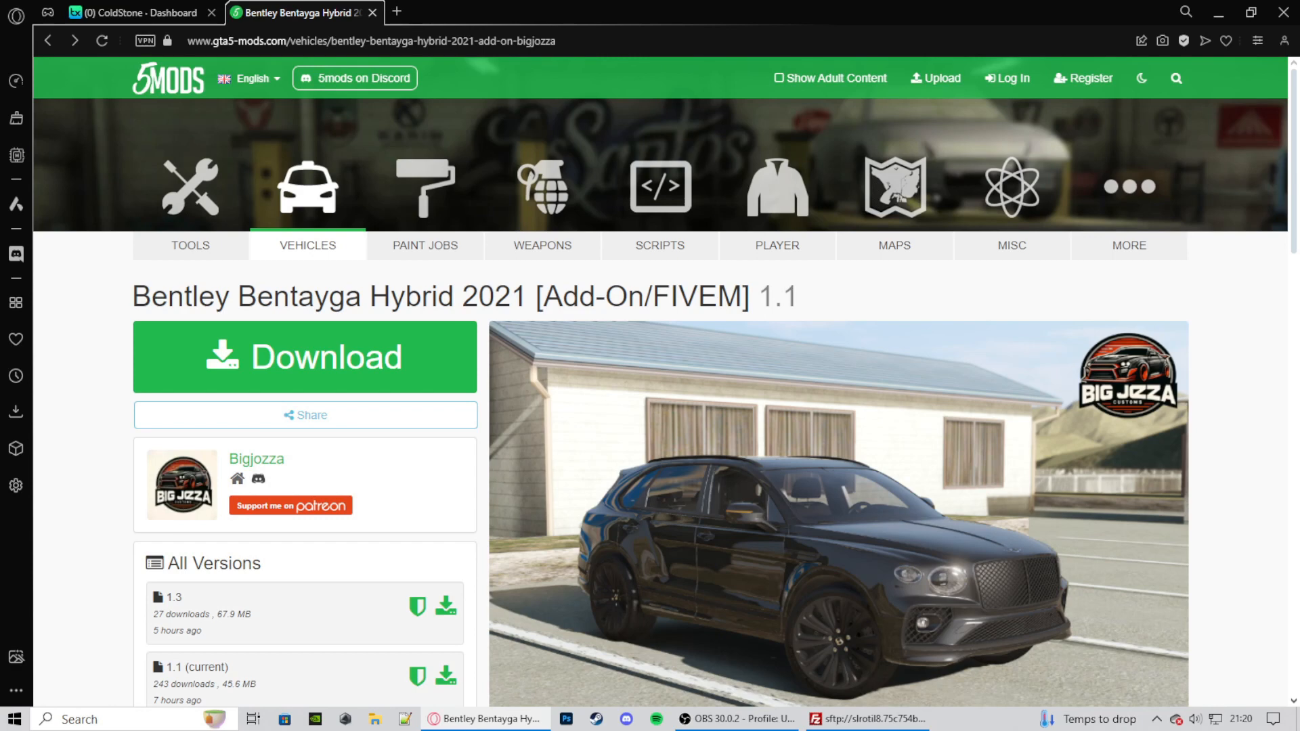
# - Download the Bentley Bentayga Hybrid 2021 mod, open the zip archive, and minimize the browser
pyautogui.click(305, 357)
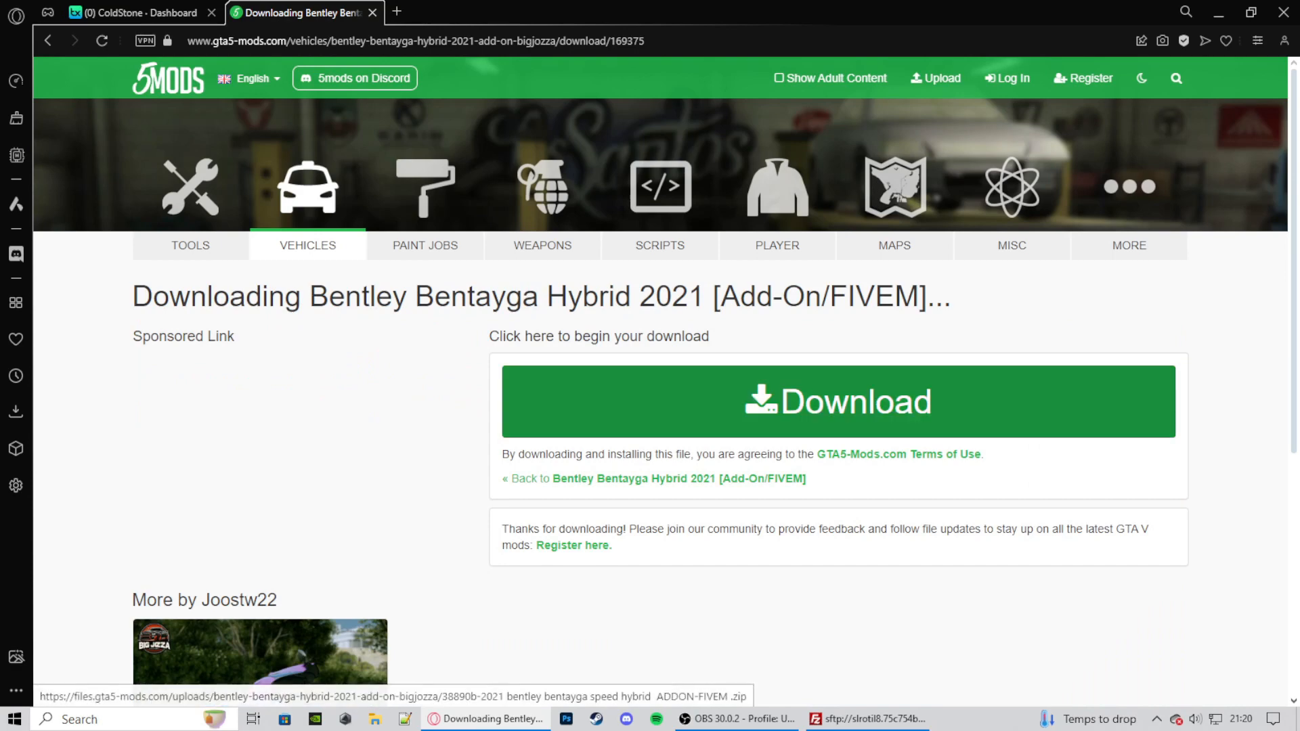
pyautogui.click(793, 399)
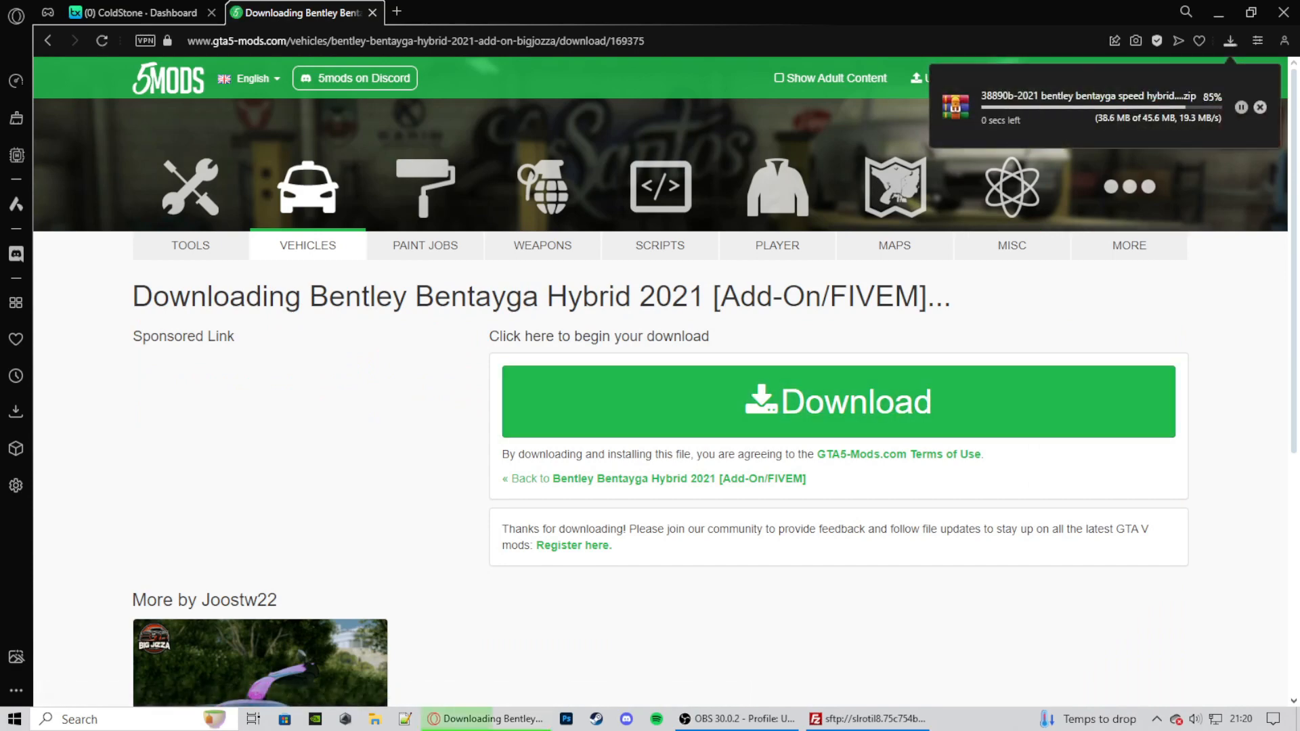
pyautogui.click(1089, 106)
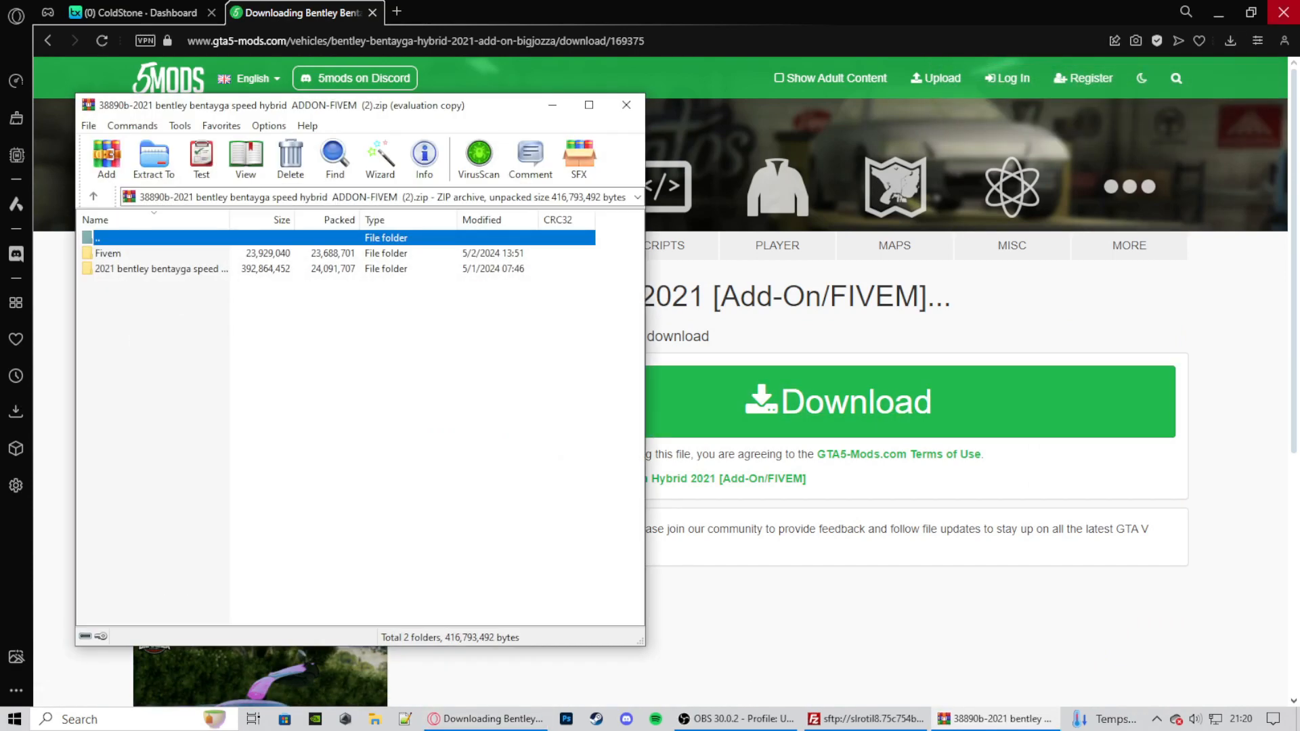
pyautogui.click(1219, 12)
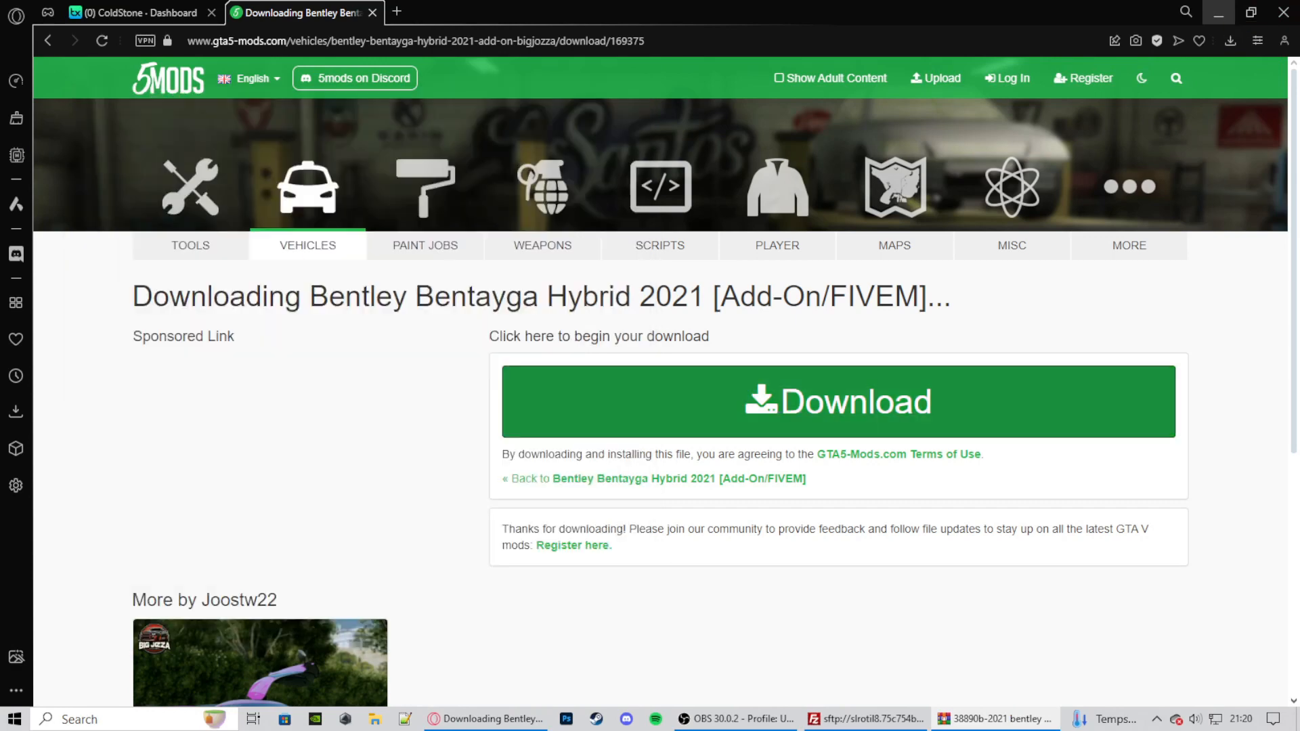
pyautogui.click(485, 310)
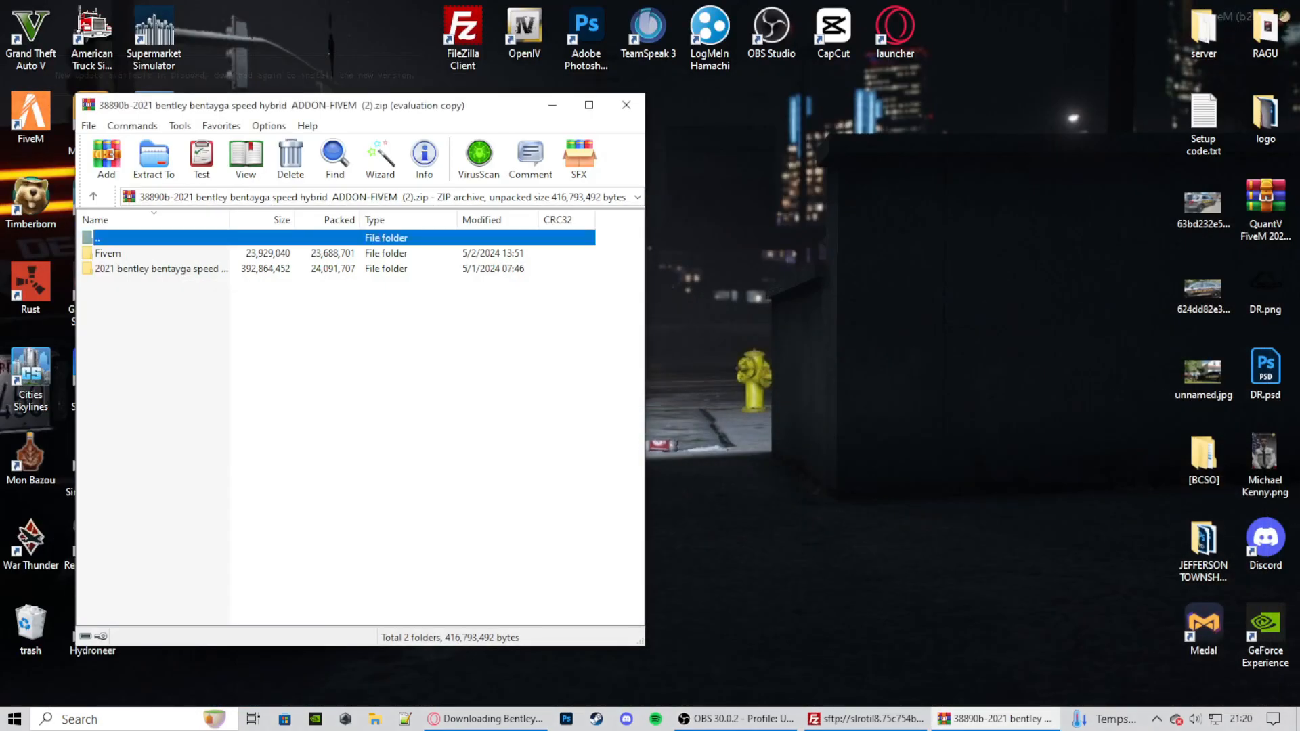
# - Examine the files in the archive's Fivem/bigjozza_hybrid folder and its stream subfolder
pyautogui.doubleClick(108, 254)
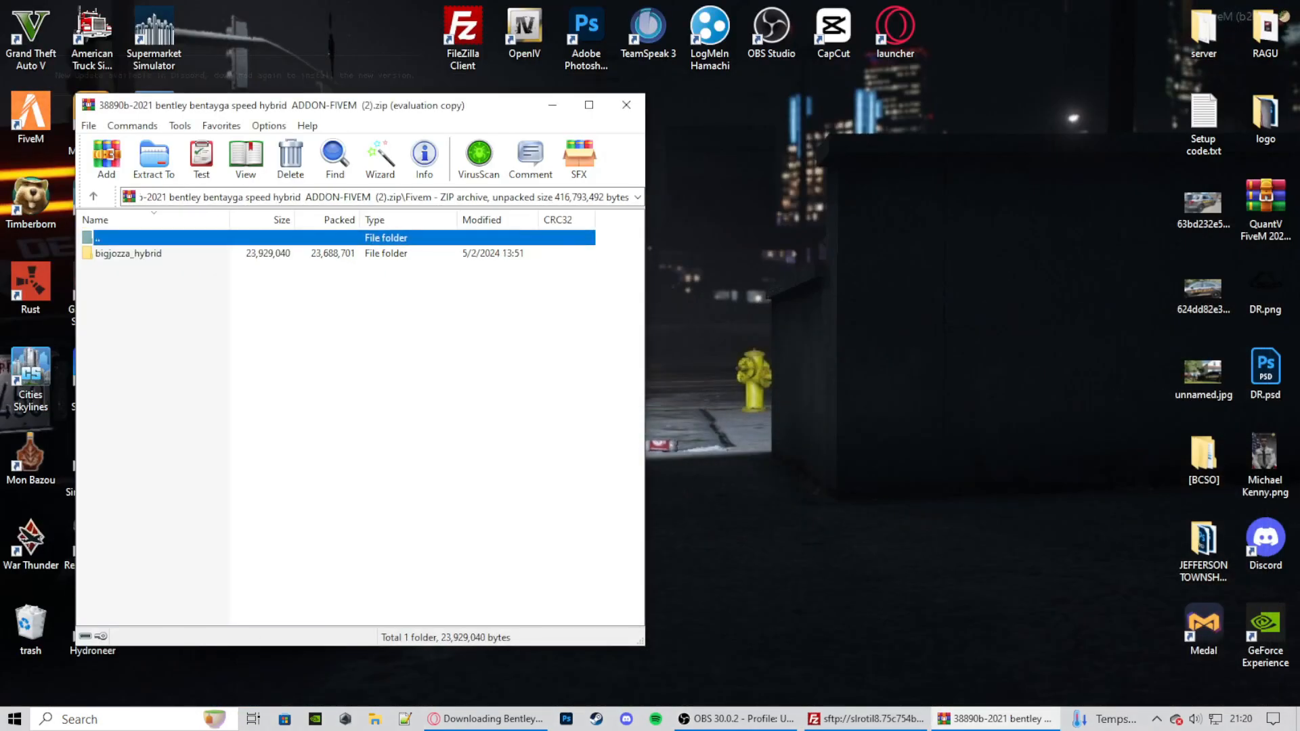
pyautogui.doubleClick(120, 254)
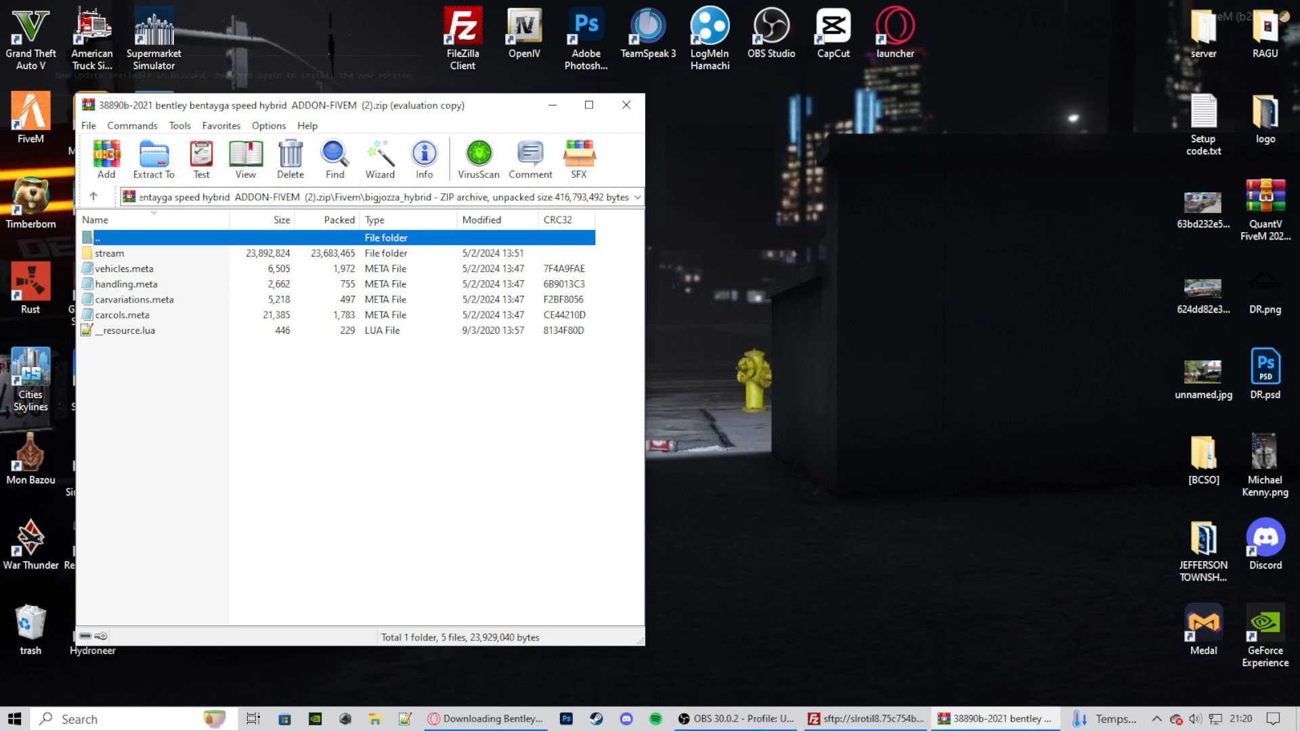
pyautogui.doubleClick(110, 254)
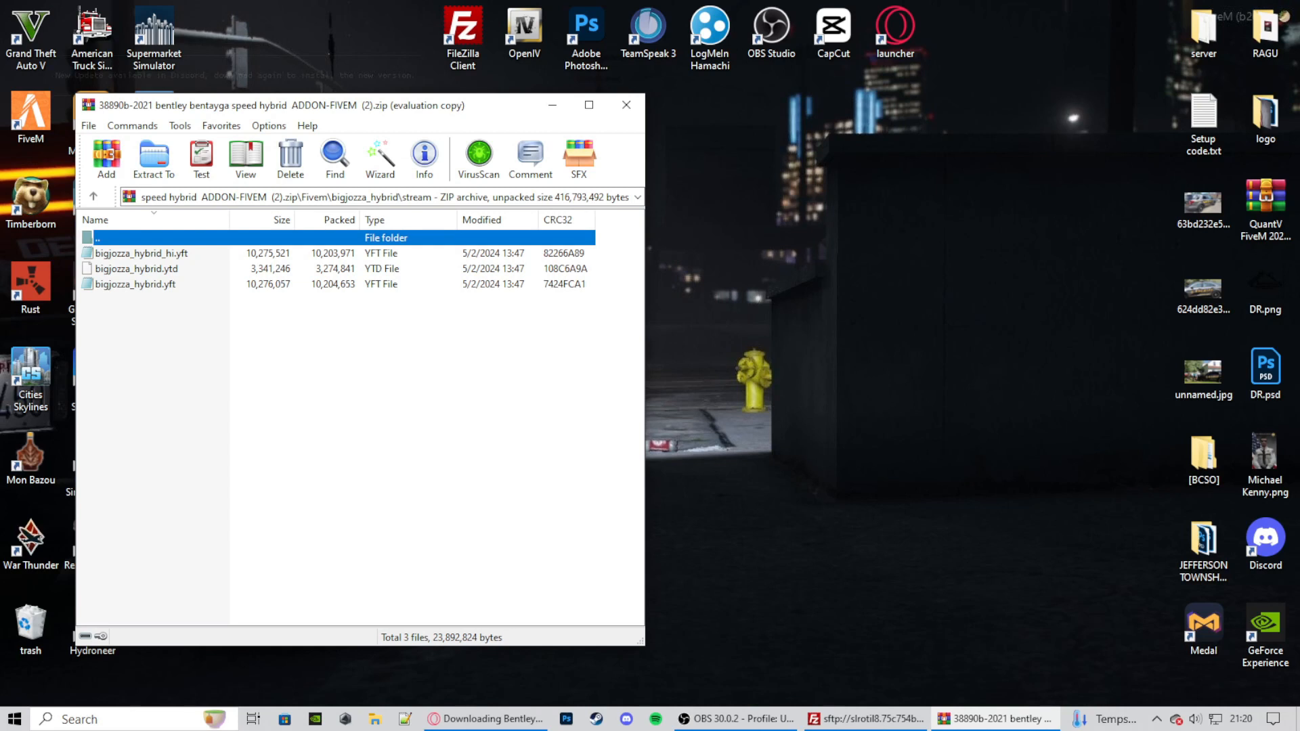
pyautogui.doubleClick(98, 237)
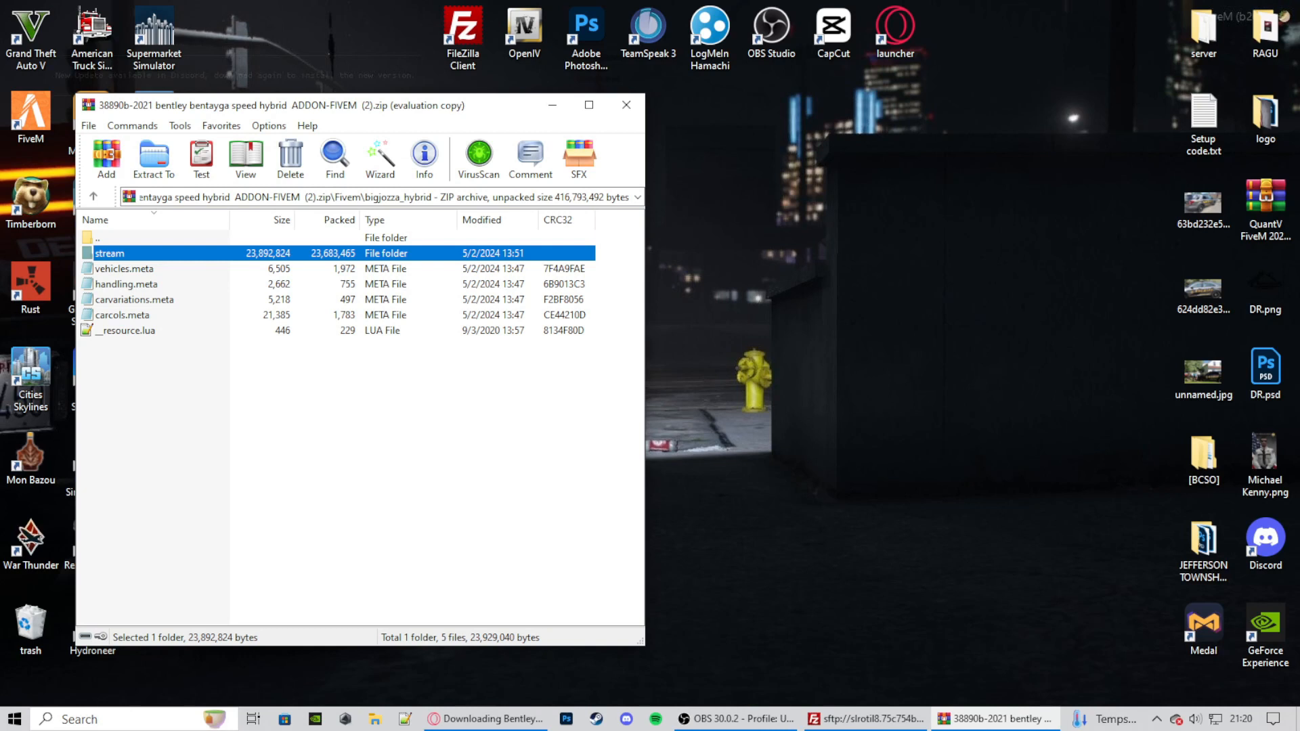
# - Extract the bigjozza_hybrid folder from the archive to the desktop, close the archive, and place the folder beside the other icons
pyautogui.press('Up')
pyautogui.press('Return')
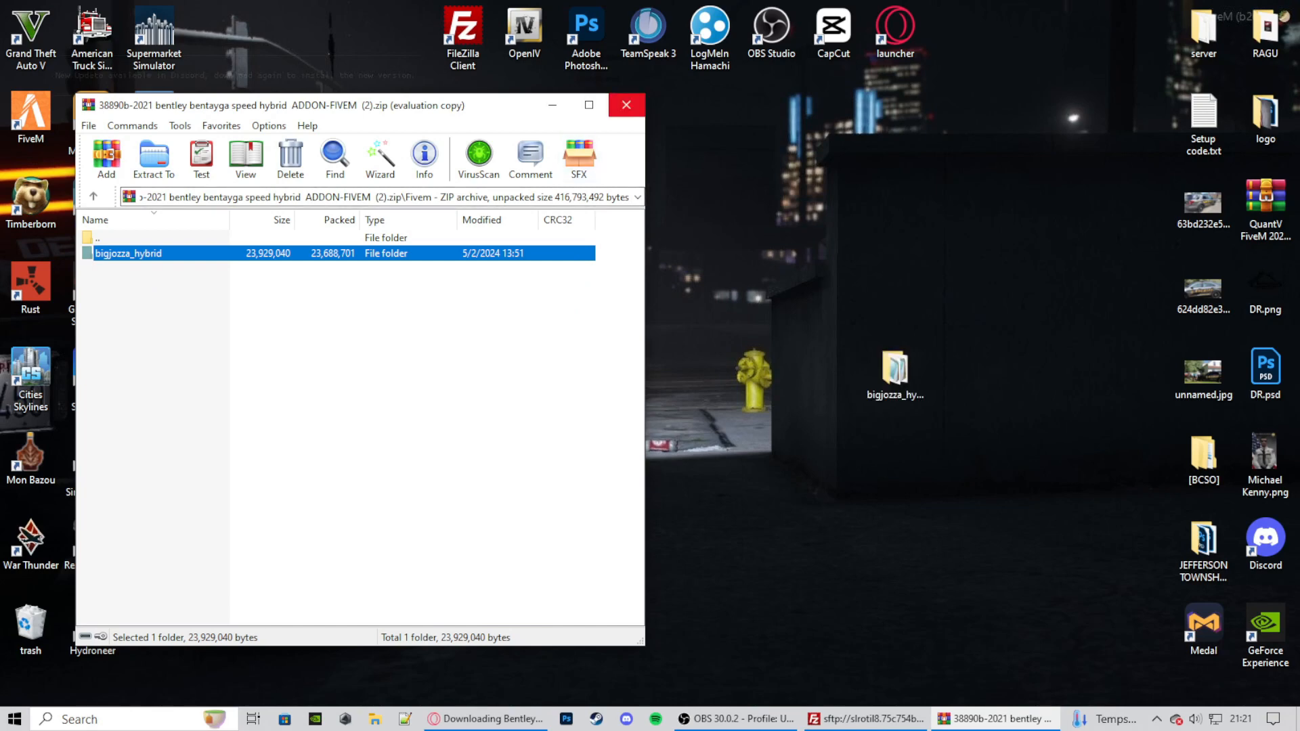
pyautogui.click(627, 105)
pyautogui.moveTo(894, 369); pyautogui.dragTo(234, 348)
# - Switch to FileZilla and upload the desktop's bigjozza_hybrid folder into the server's resources folder
pyautogui.moveTo(869, 718)
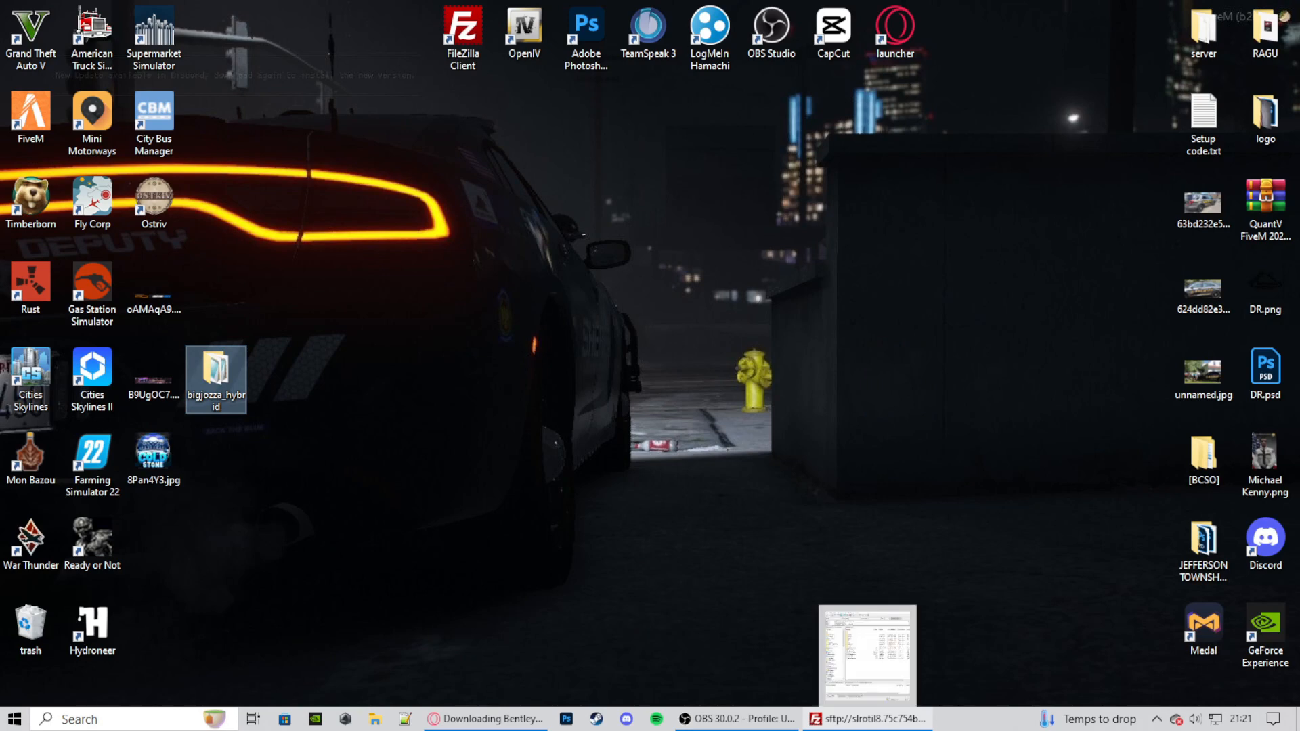
pyautogui.click(867, 654)
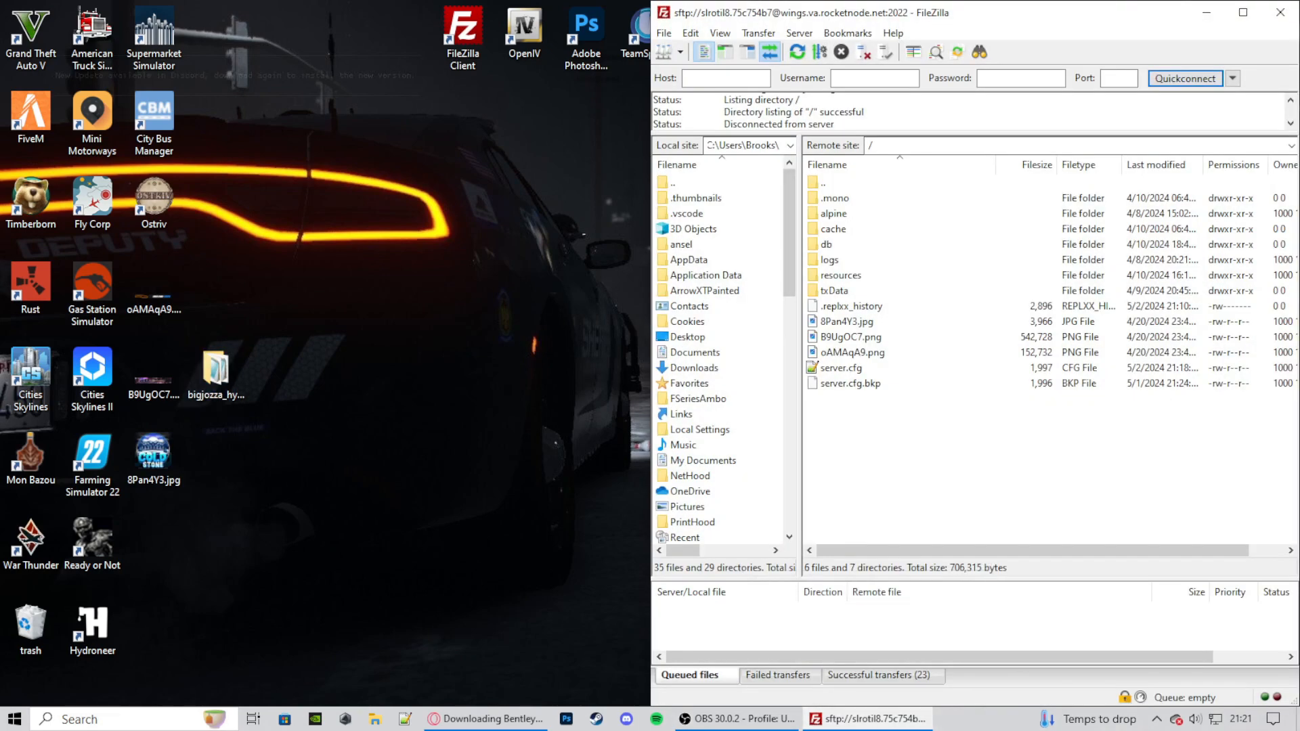
pyautogui.doubleClick(841, 276)
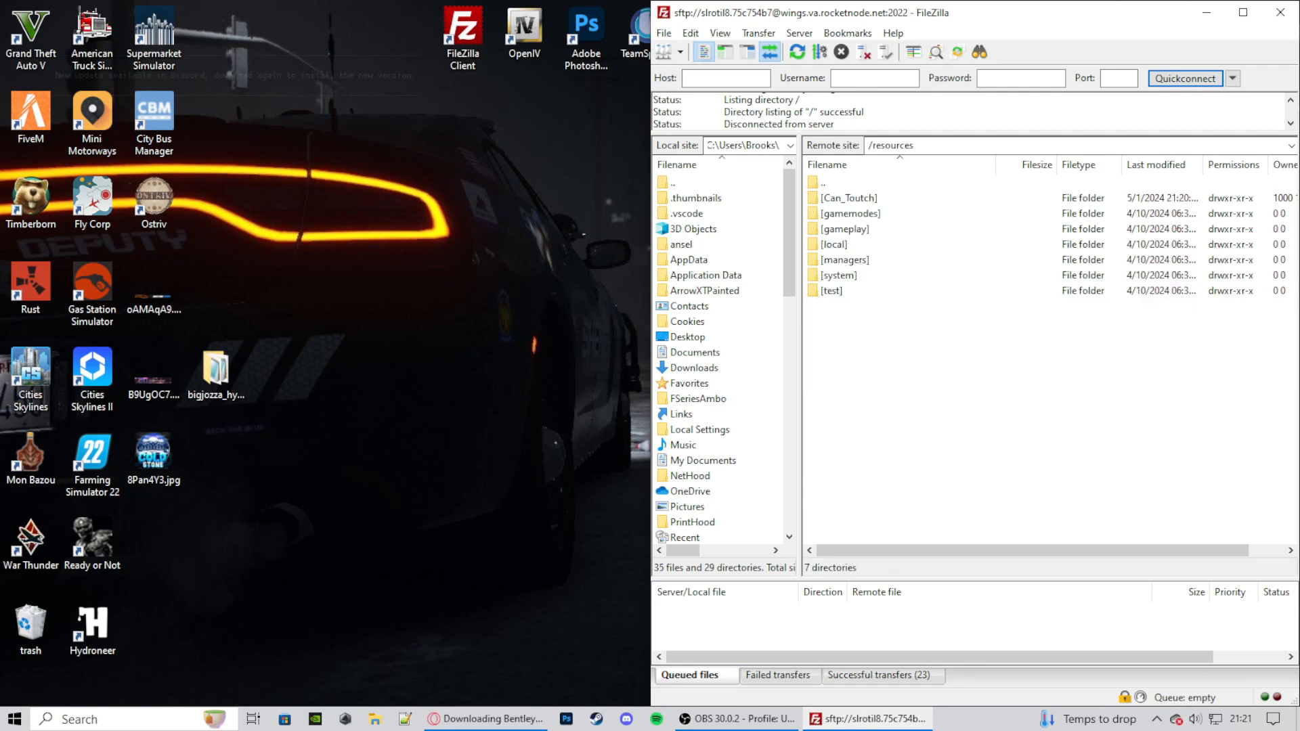
pyautogui.moveTo(216, 371); pyautogui.dragTo(973, 433)
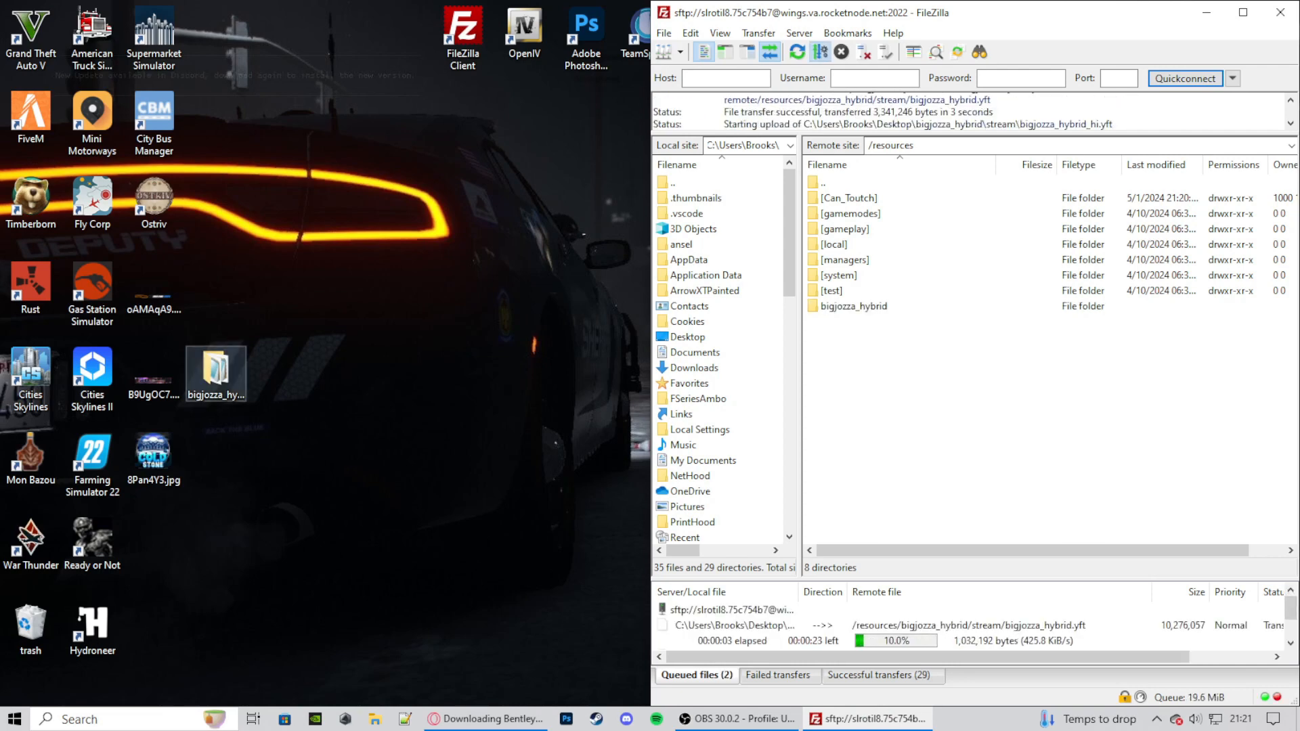
# - Copy the base name bigjozza_hybrid from the .yft file in the desktop folder's stream subfolder, then close the window
pyautogui.doubleClick(217, 371)
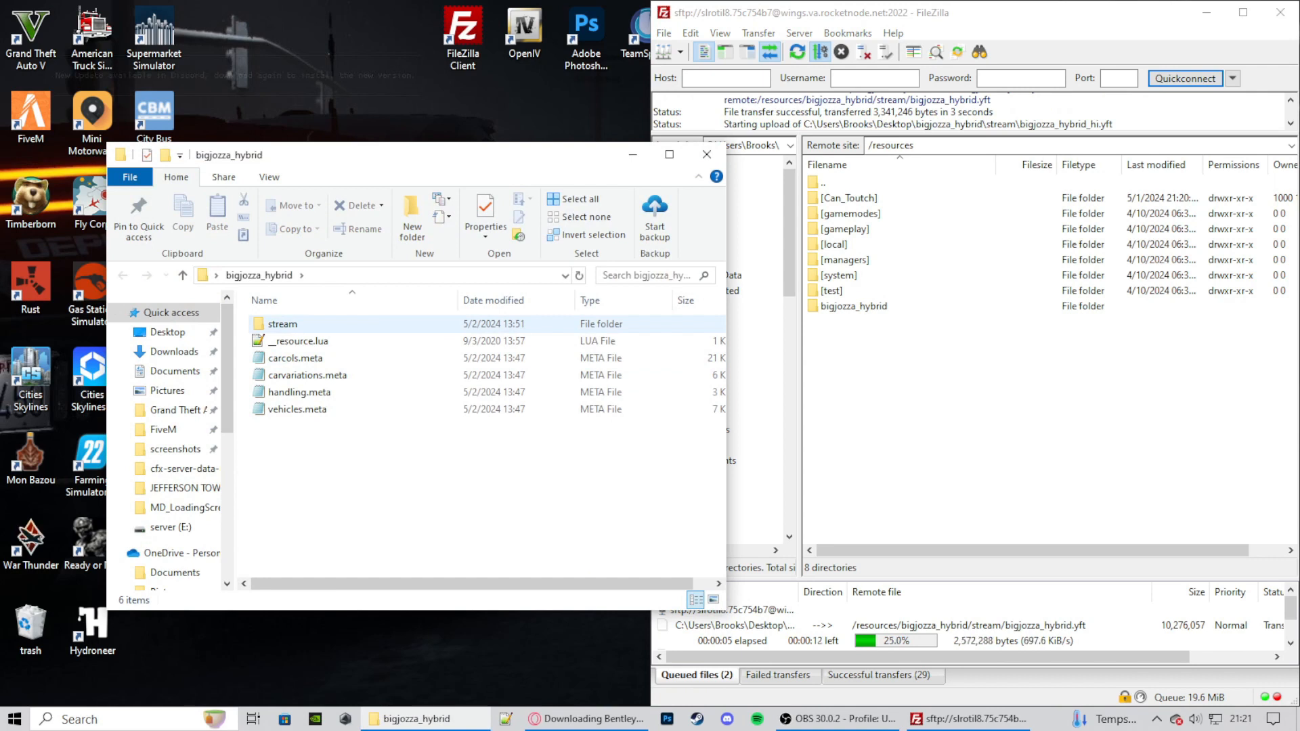
pyautogui.doubleClick(283, 323)
pyautogui.click(295, 323)
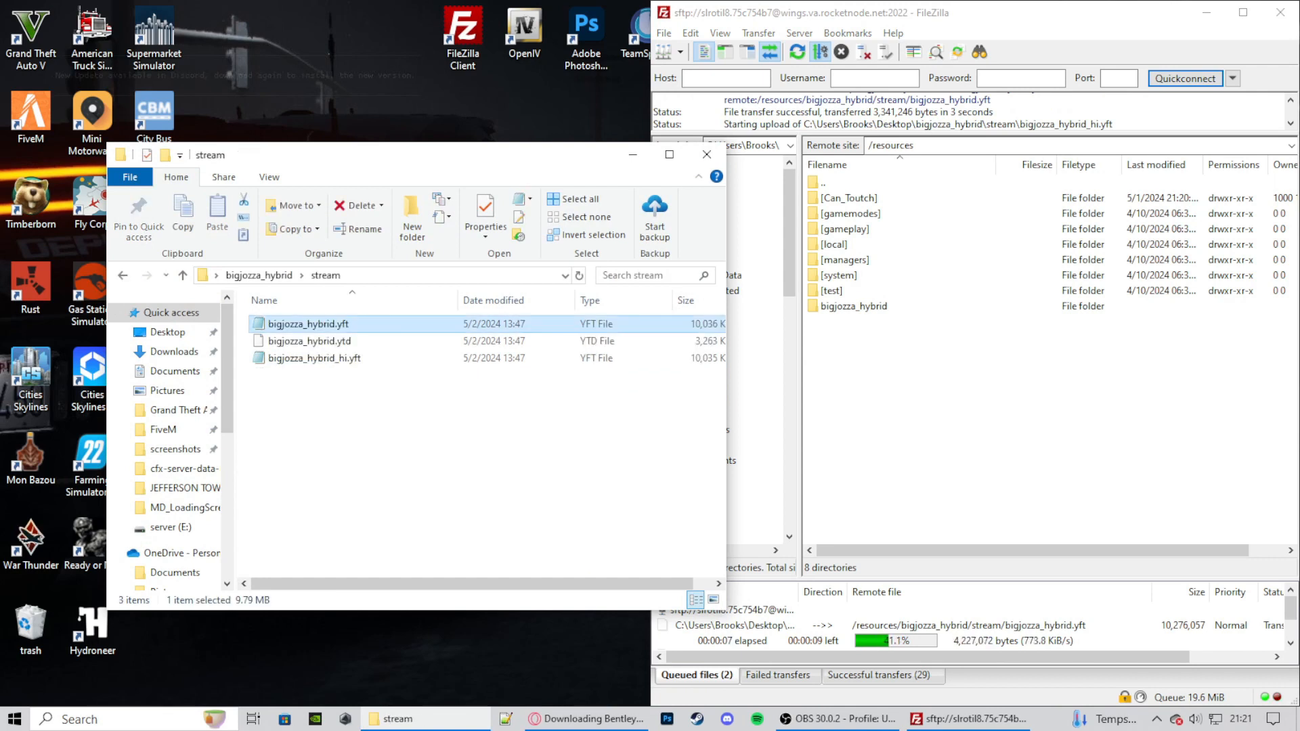
pyautogui.press('F2')
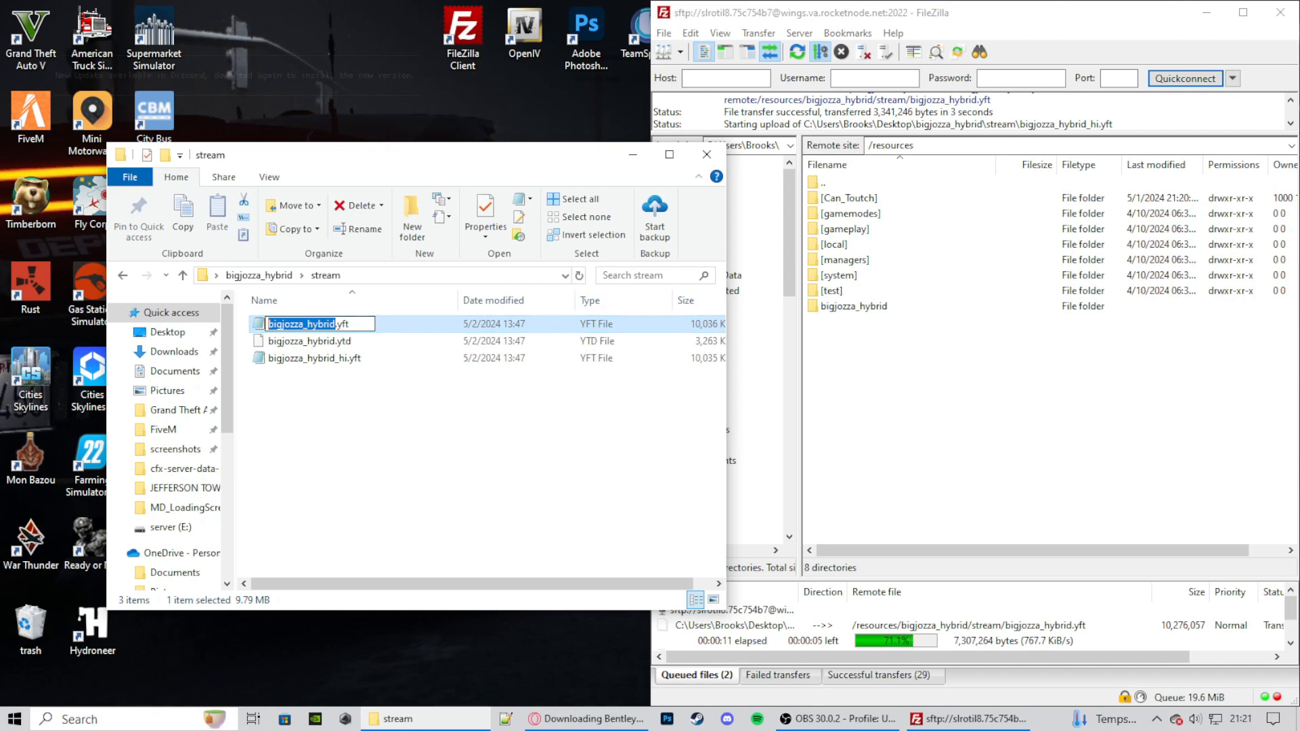
pyautogui.click(707, 155)
pyautogui.click(217, 373)
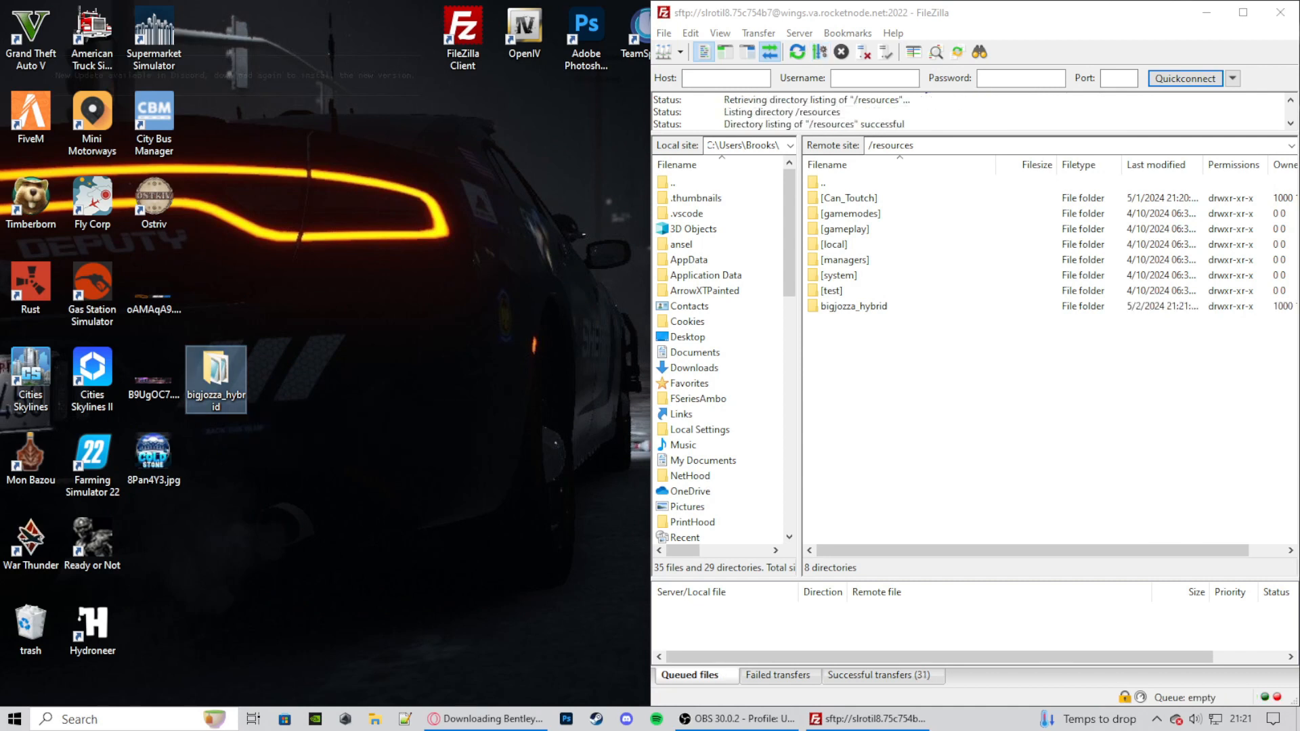
# - Open addons.json from [Can_Toutch]/[Main]/vMenu/config on the server for editing, discarding the old local copy and downloading it anew
pyautogui.doubleClick(849, 199)
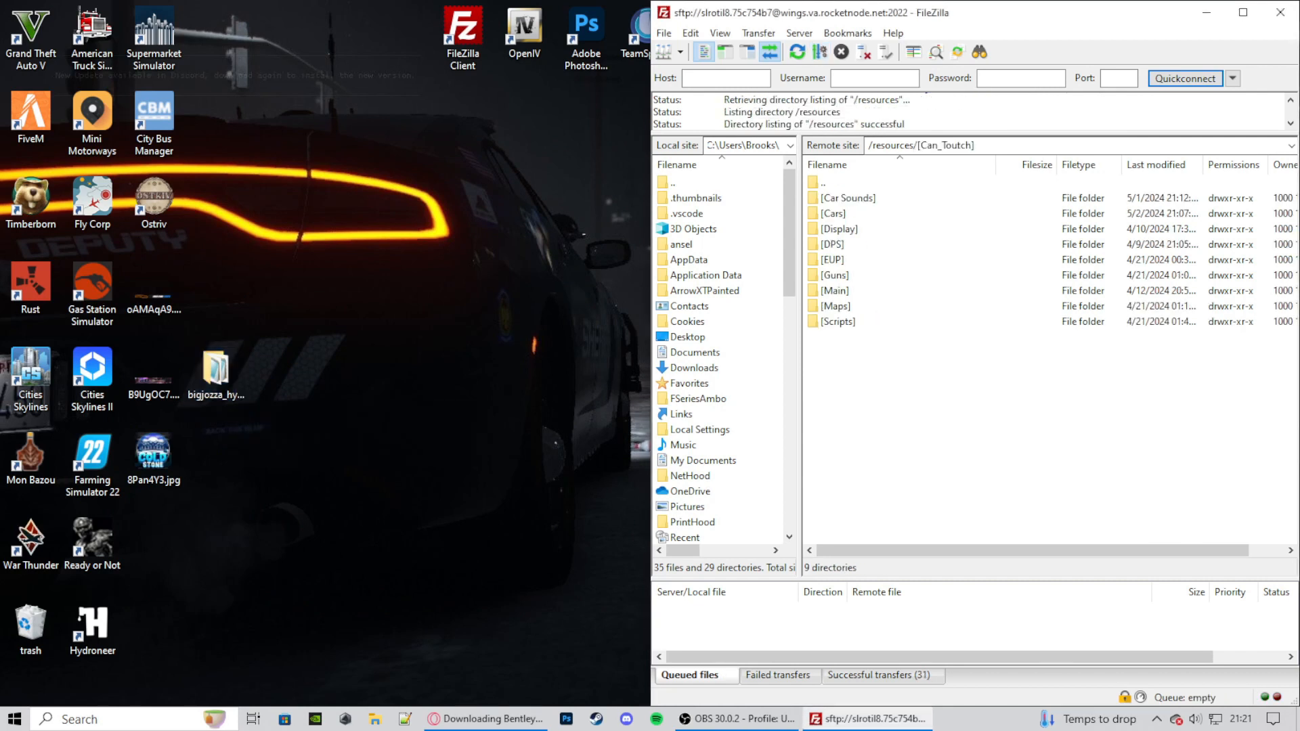
pyautogui.doubleClick(835, 291)
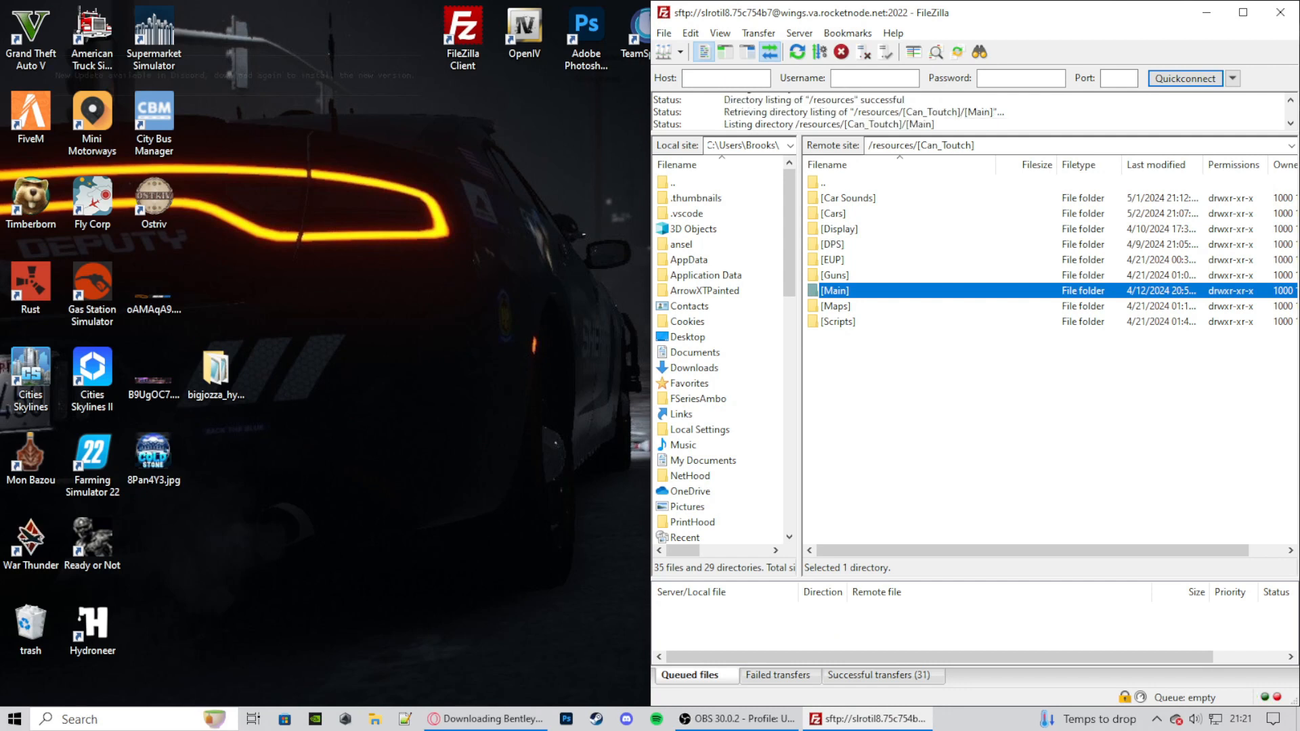
pyautogui.doubleClick(836, 322)
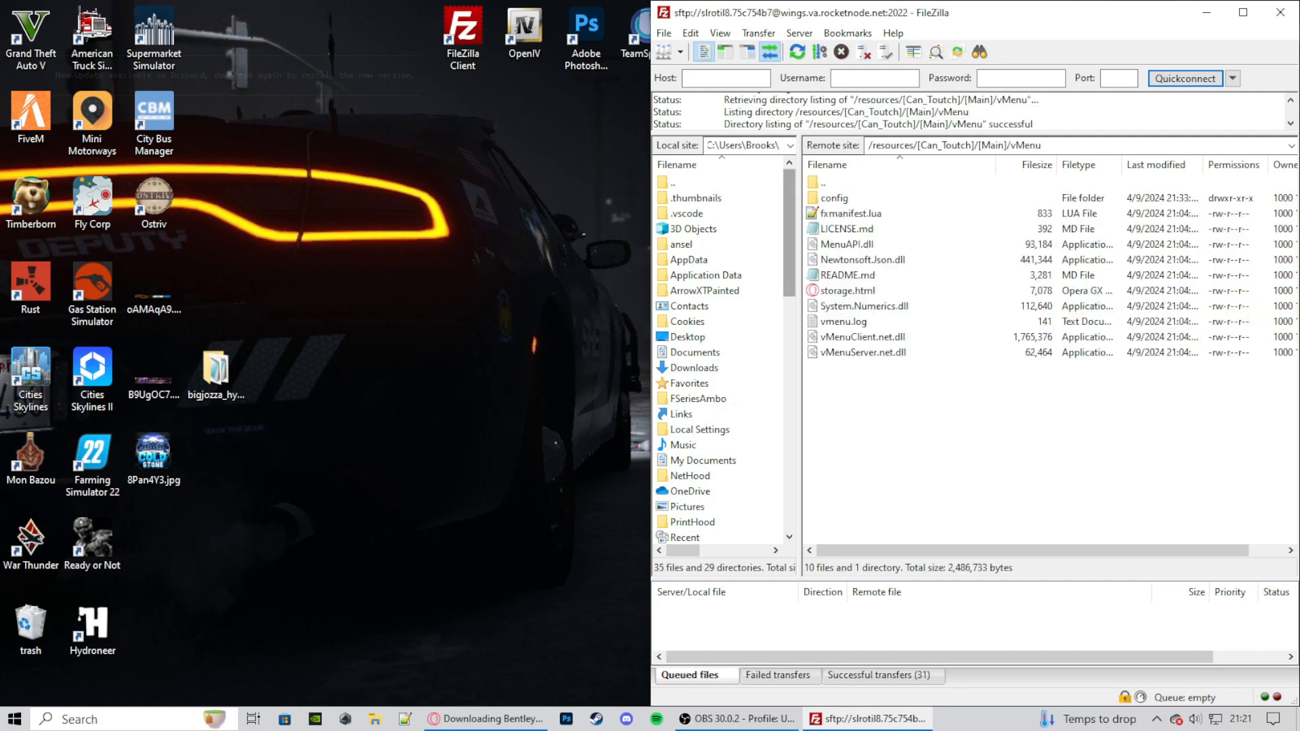
pyautogui.doubleClick(835, 199)
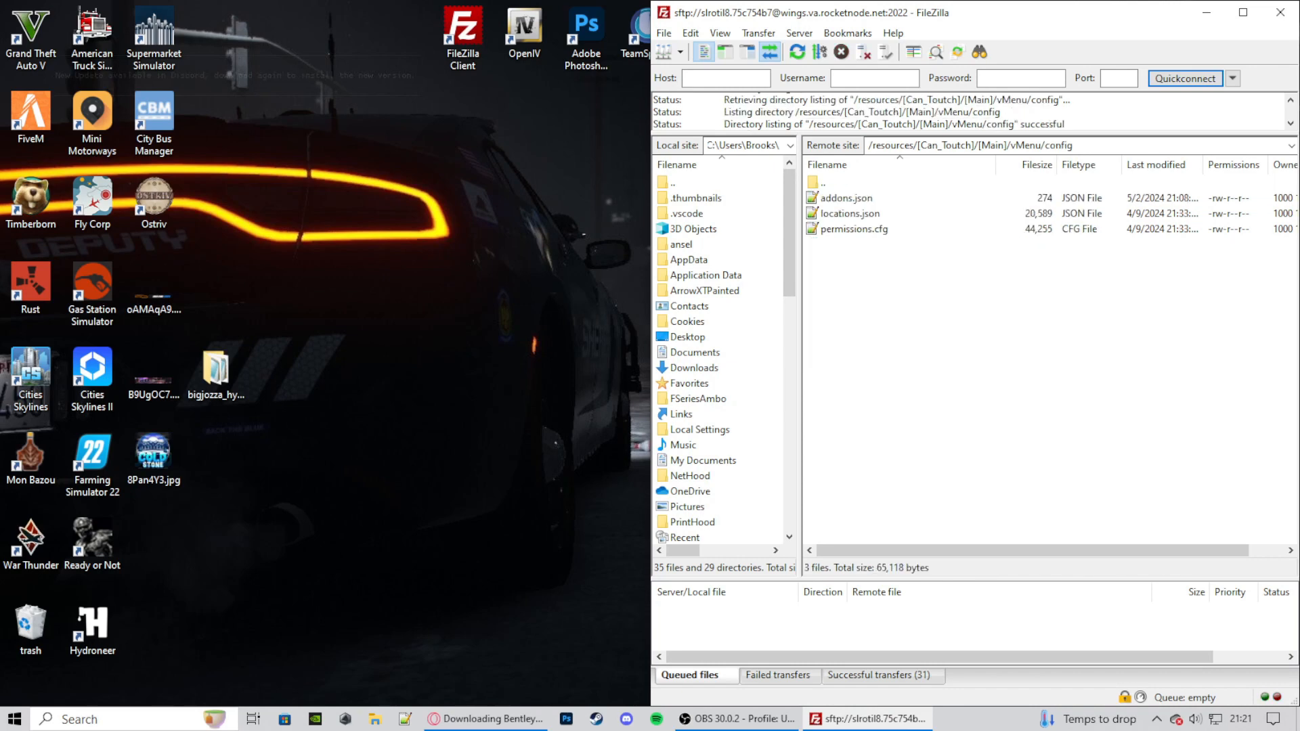
pyautogui.rightClick(854, 198)
pyautogui.click(894, 243)
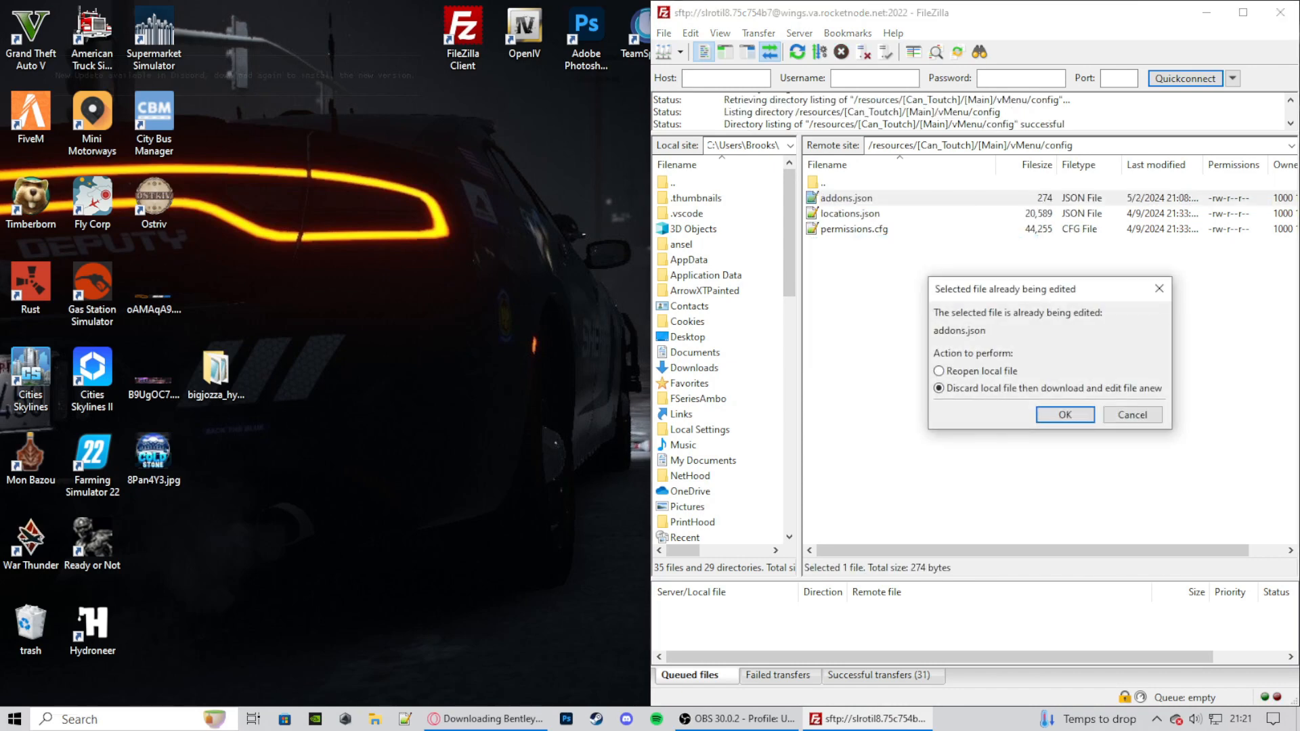
pyautogui.press('Return')
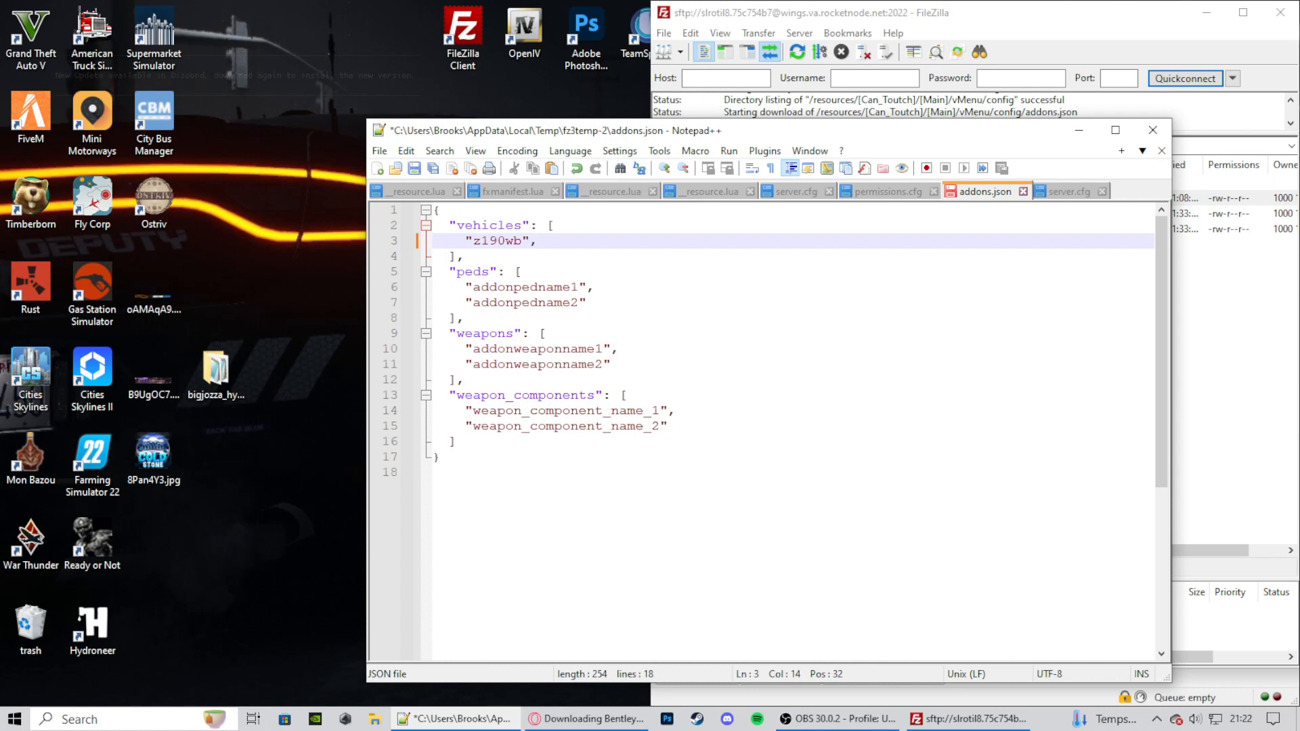
# - Add the entry "bigjozza_hybrid", on a new line below "z190wb" in the vehicles list
pyautogui.press('Return')
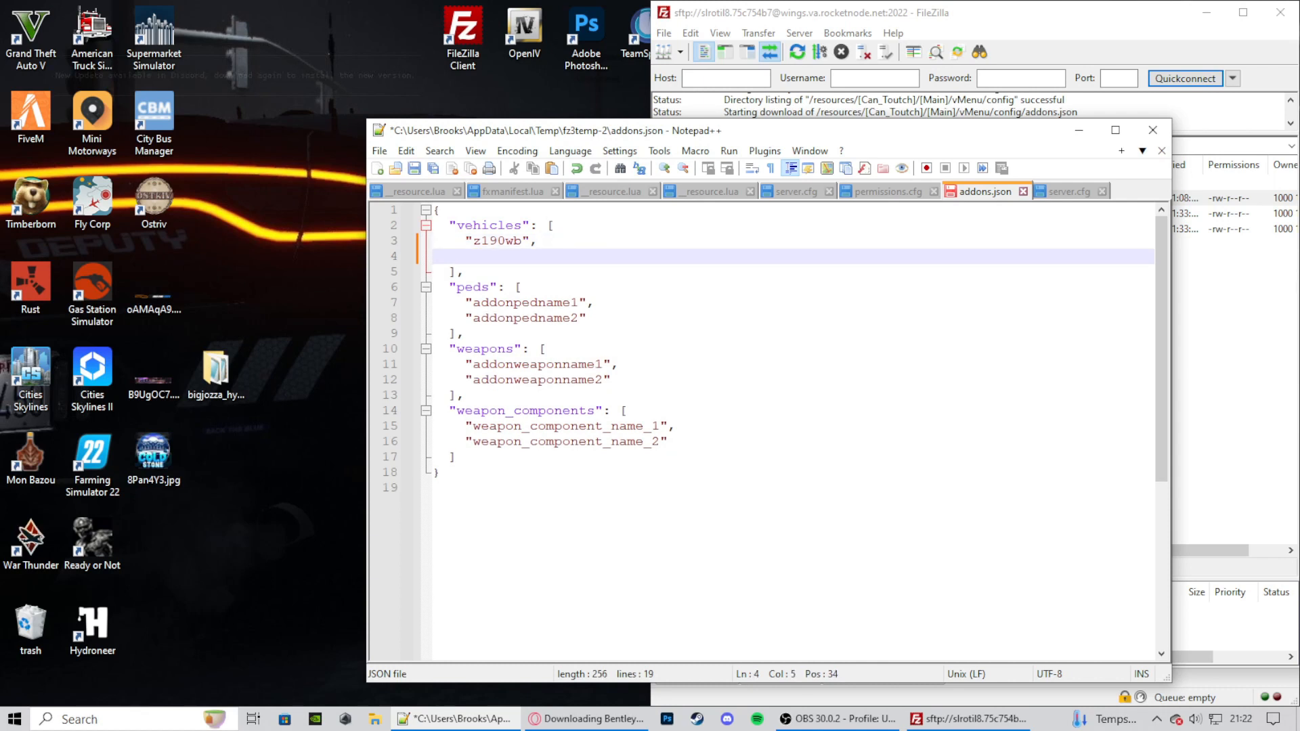
pyautogui.write('"')
pyautogui.hotkey('ctrl', 'v')
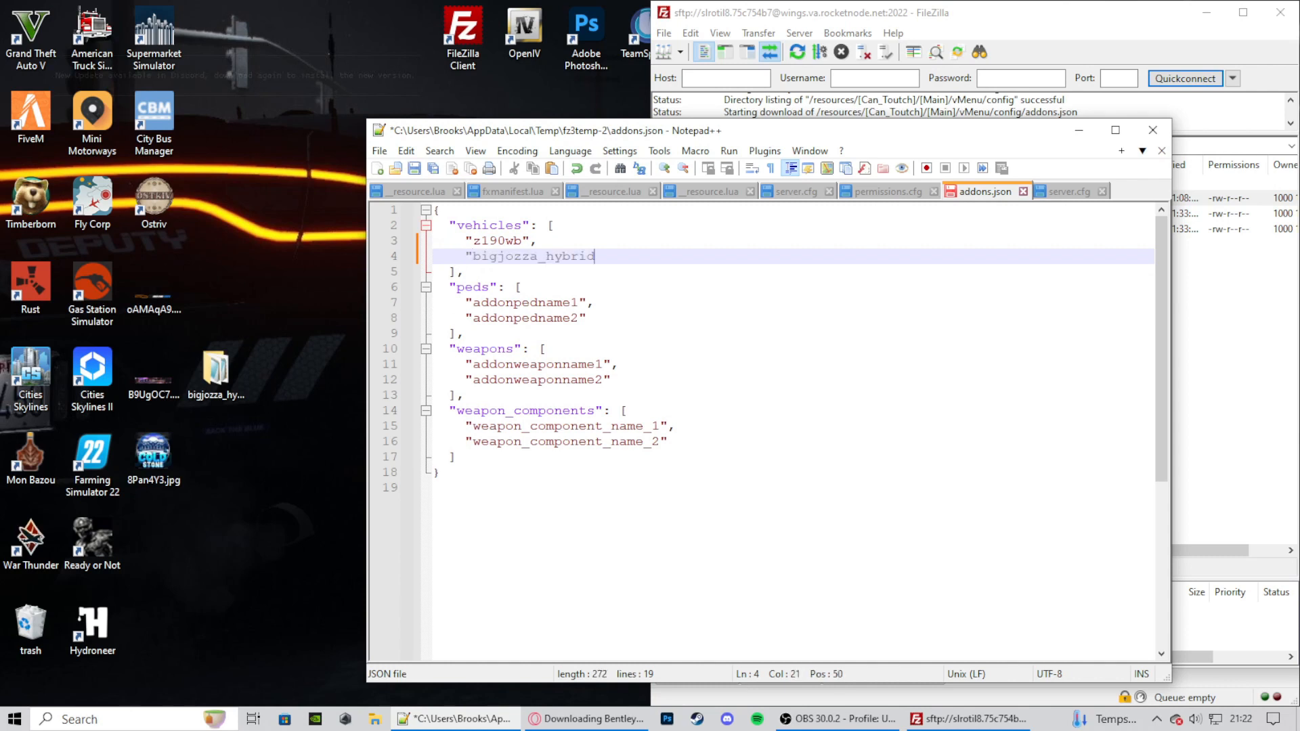
pyautogui.write('",')
# - Save addons.json, close Notepad++, and upload the changed file back to the server
pyautogui.click(379, 151)
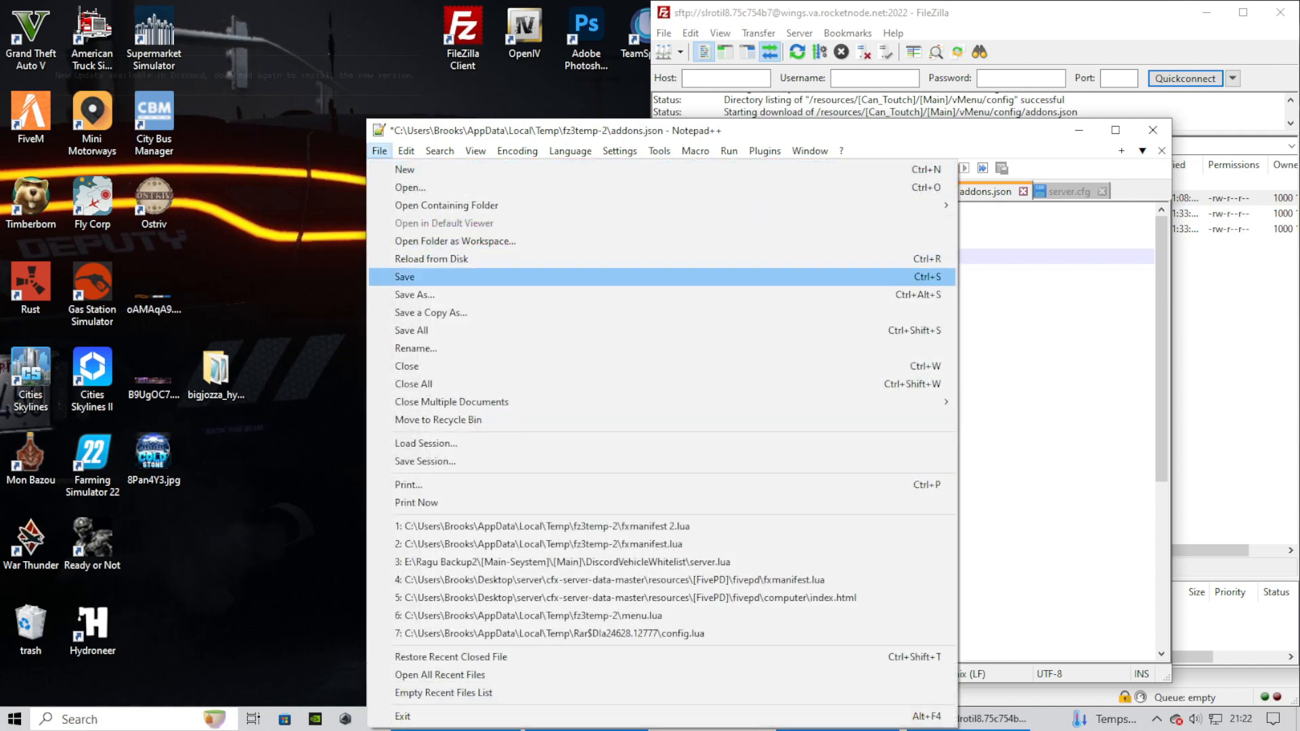
pyautogui.click(405, 277)
pyautogui.click(1153, 130)
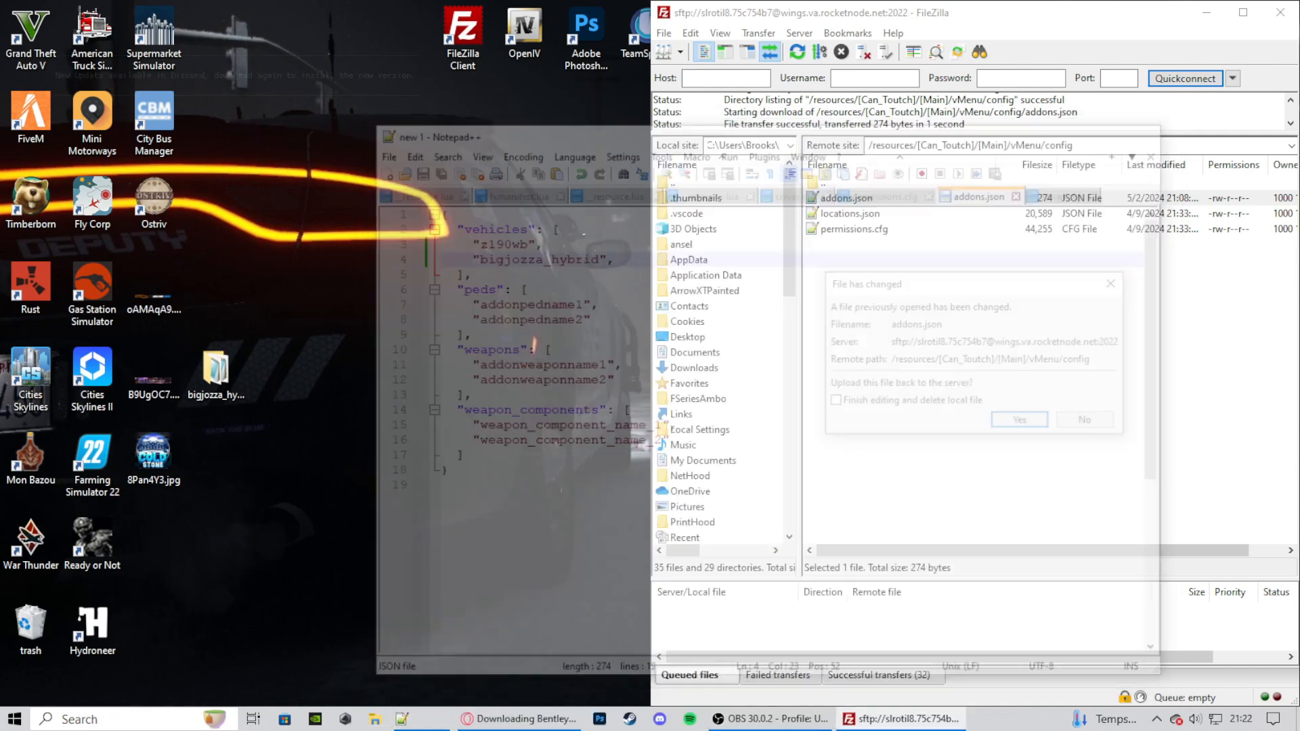
pyautogui.click(1021, 422)
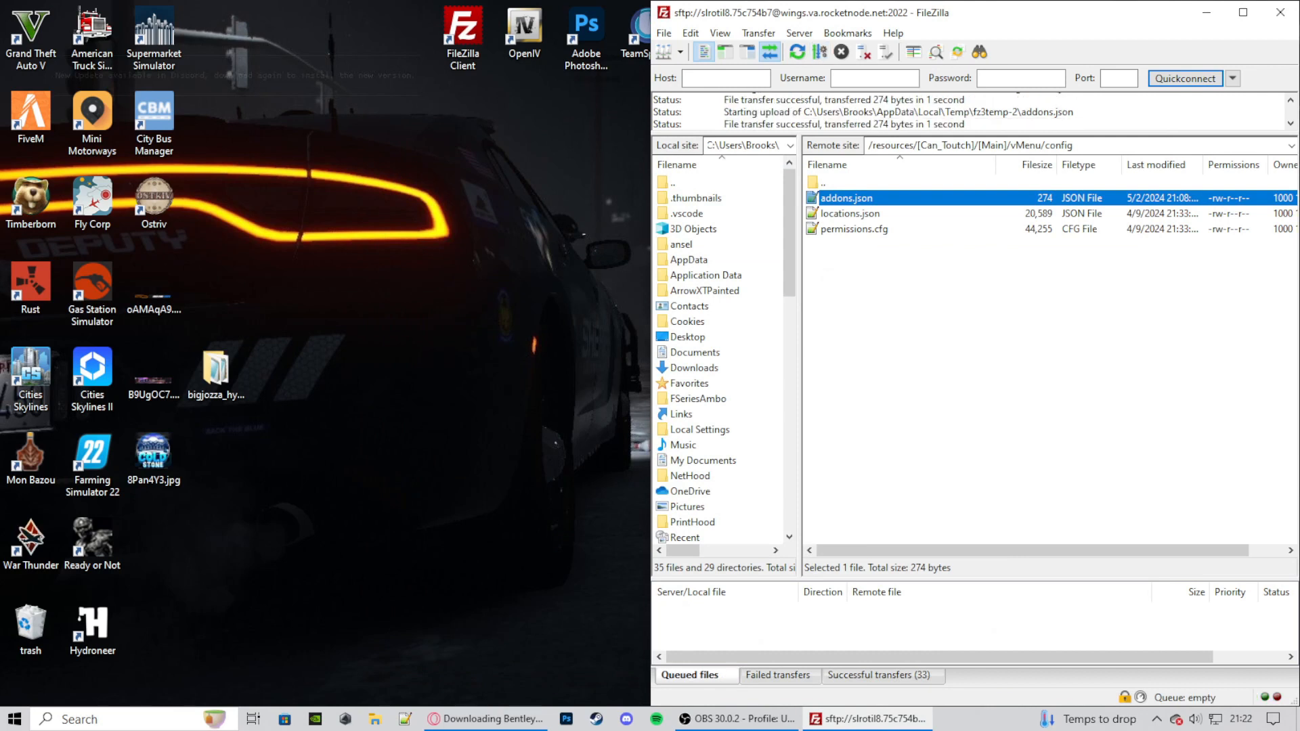
# - Open server.cfg from the server's root folder for editing, discarding the old local copy and downloading it anew
pyautogui.doubleClick(823, 183)
pyautogui.doubleClick(823, 183)
pyautogui.doubleClick(823, 182)
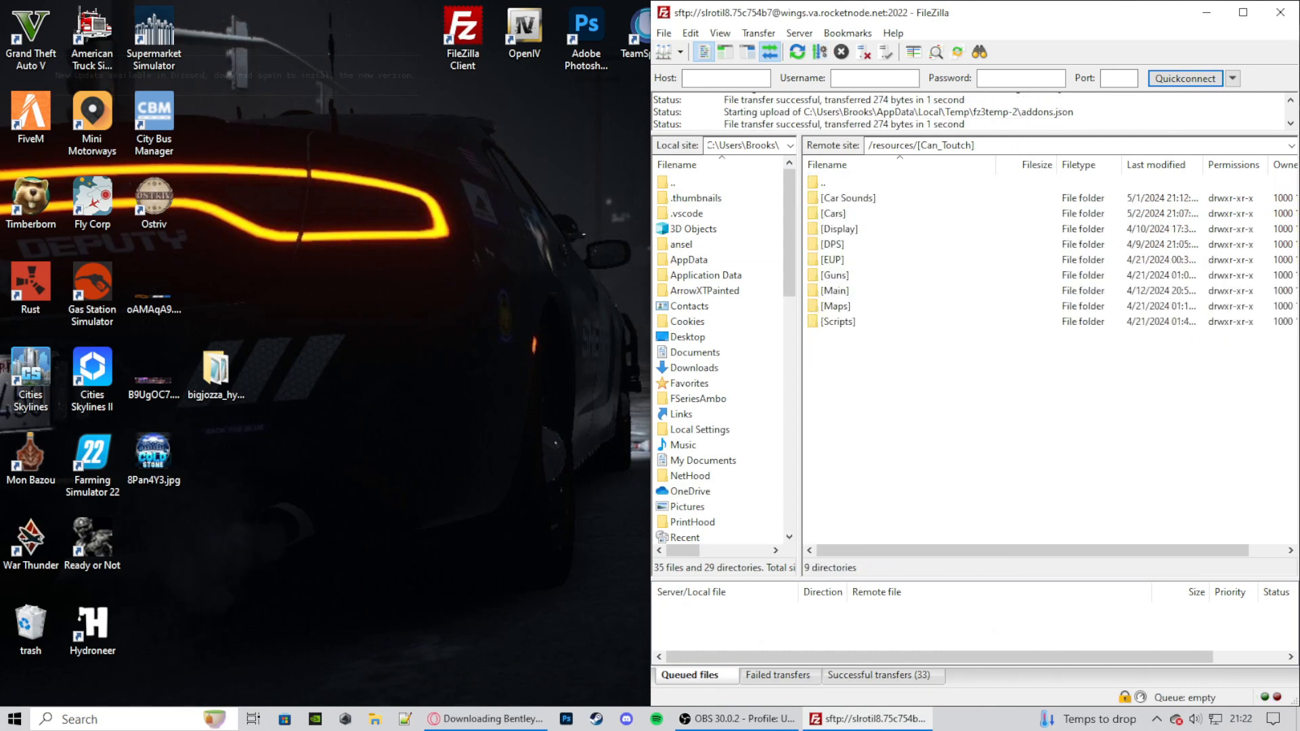
pyautogui.doubleClick(823, 183)
pyautogui.doubleClick(823, 183)
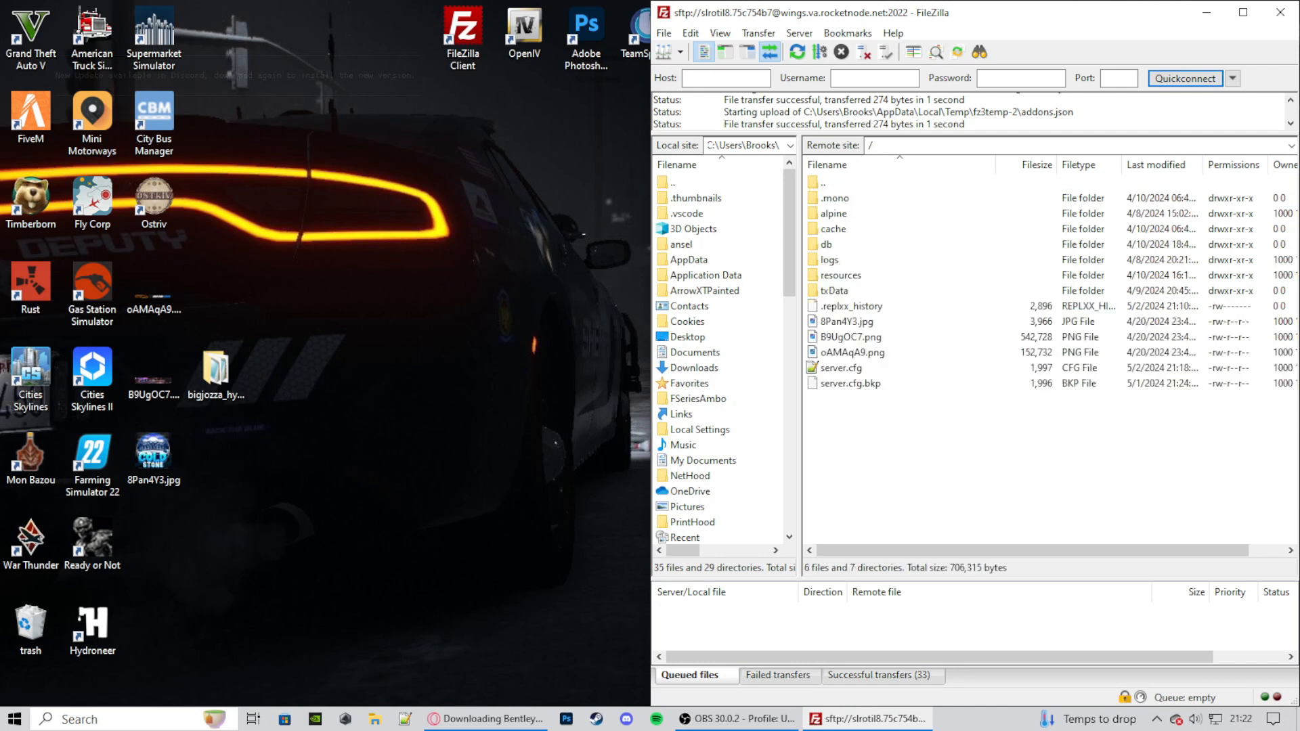
pyautogui.click(841, 368)
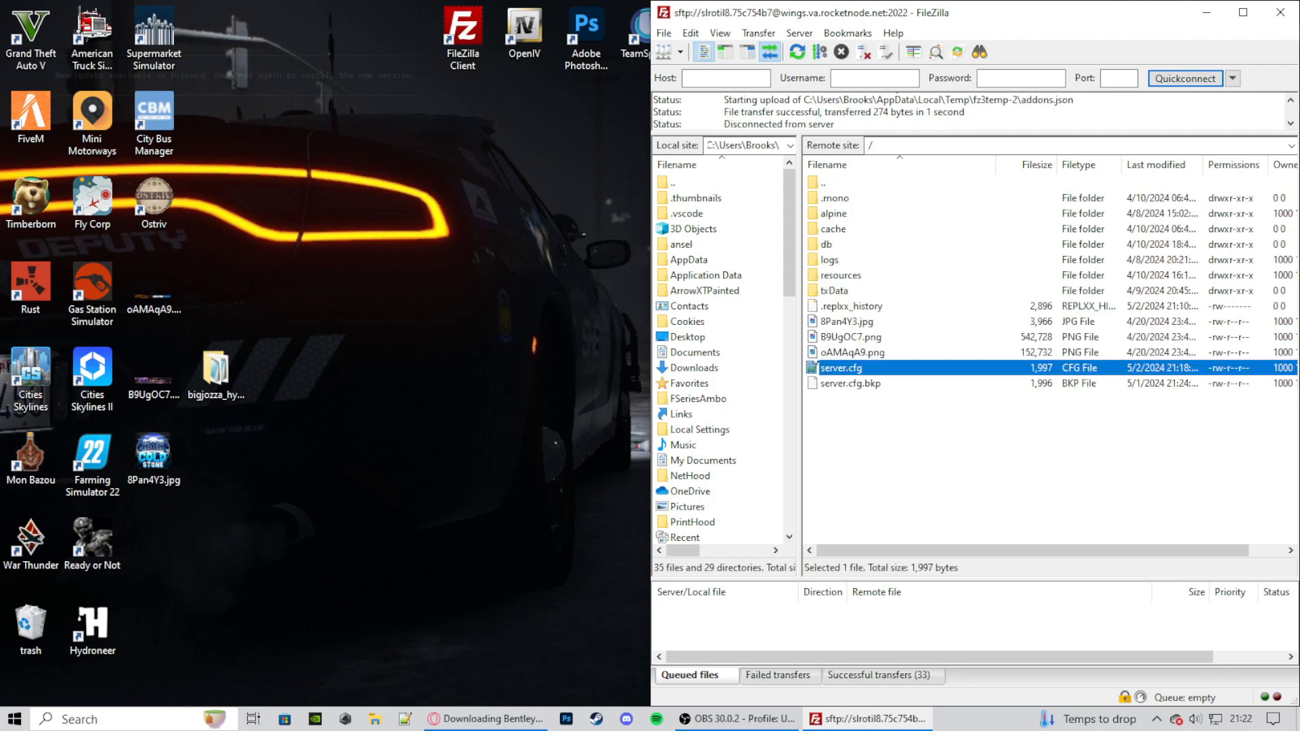
pyautogui.rightClick(835, 365)
pyautogui.click(855, 412)
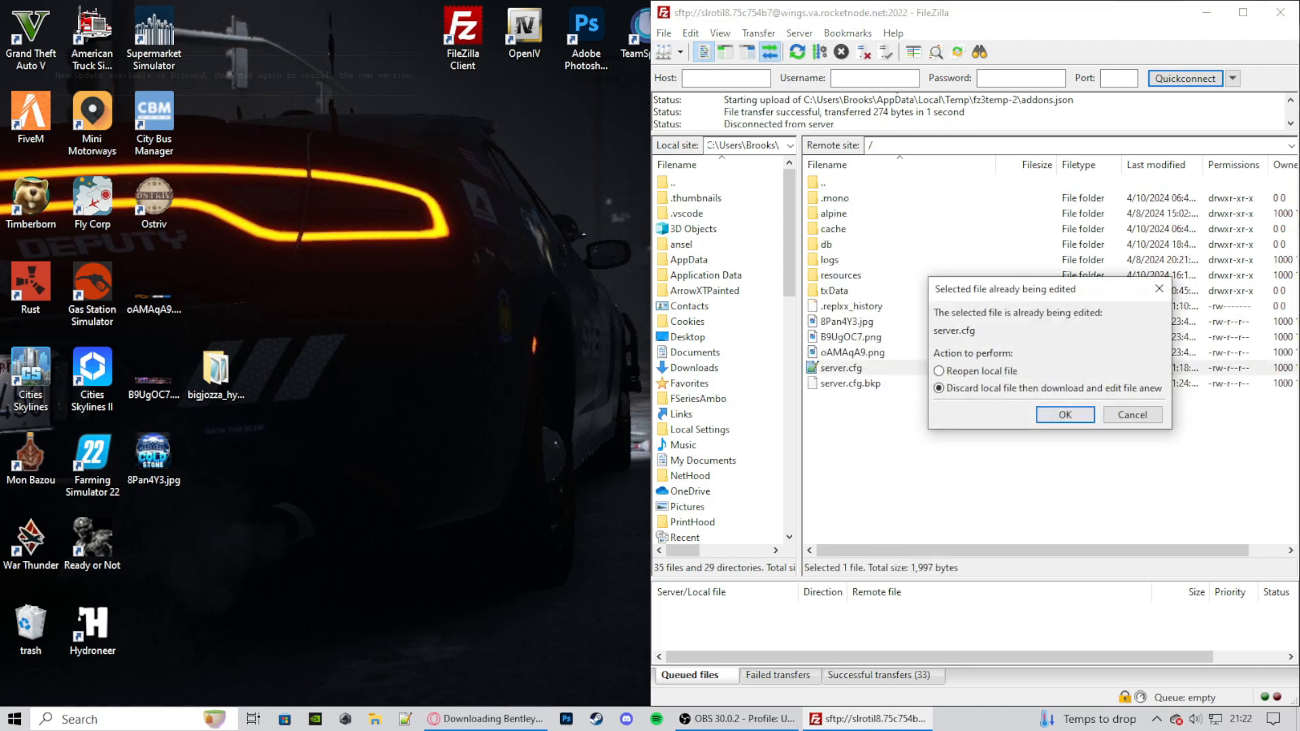
pyautogui.press('Return')
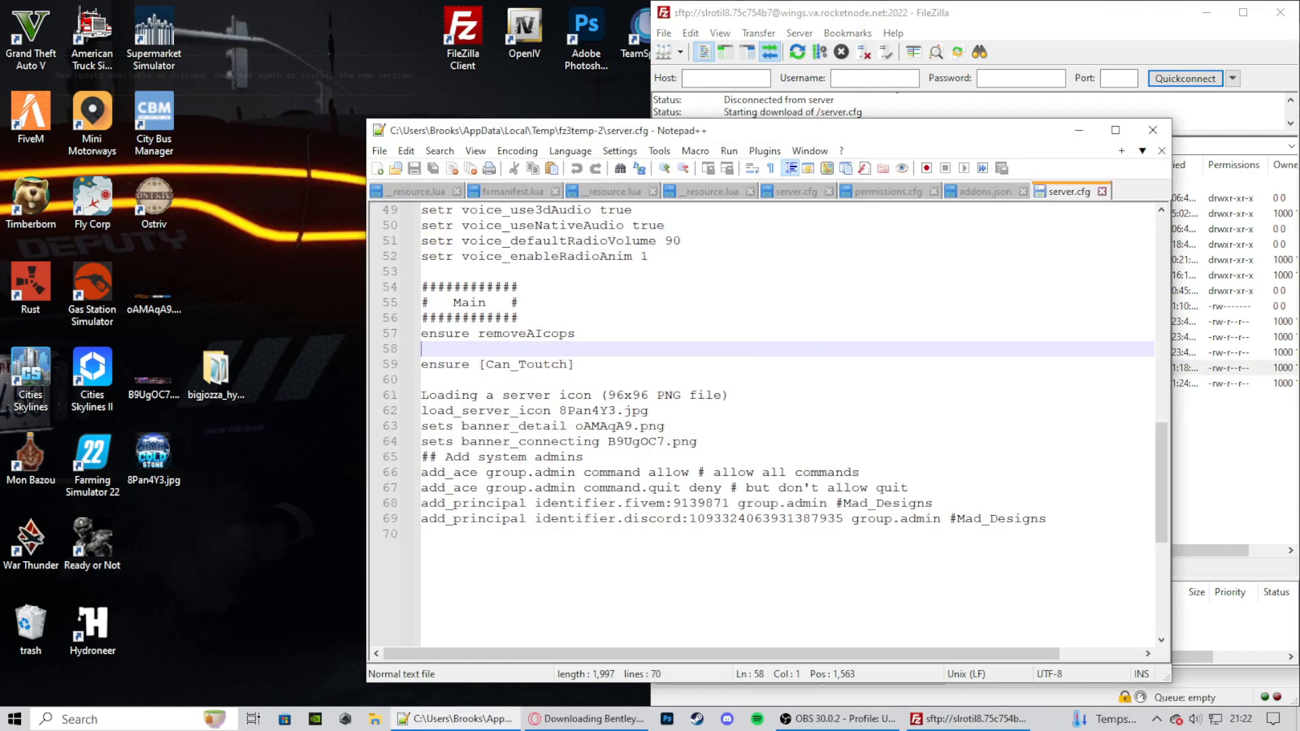
# - Start a new entry with the word "ensure" on the empty line below "ensure removeAIcops" in server.cfg
pyautogui.scroll(14, 786, 420)
pyautogui.scroll(-14, 786, 420)
pyautogui.write('ensure')
pyautogui.press('Return')
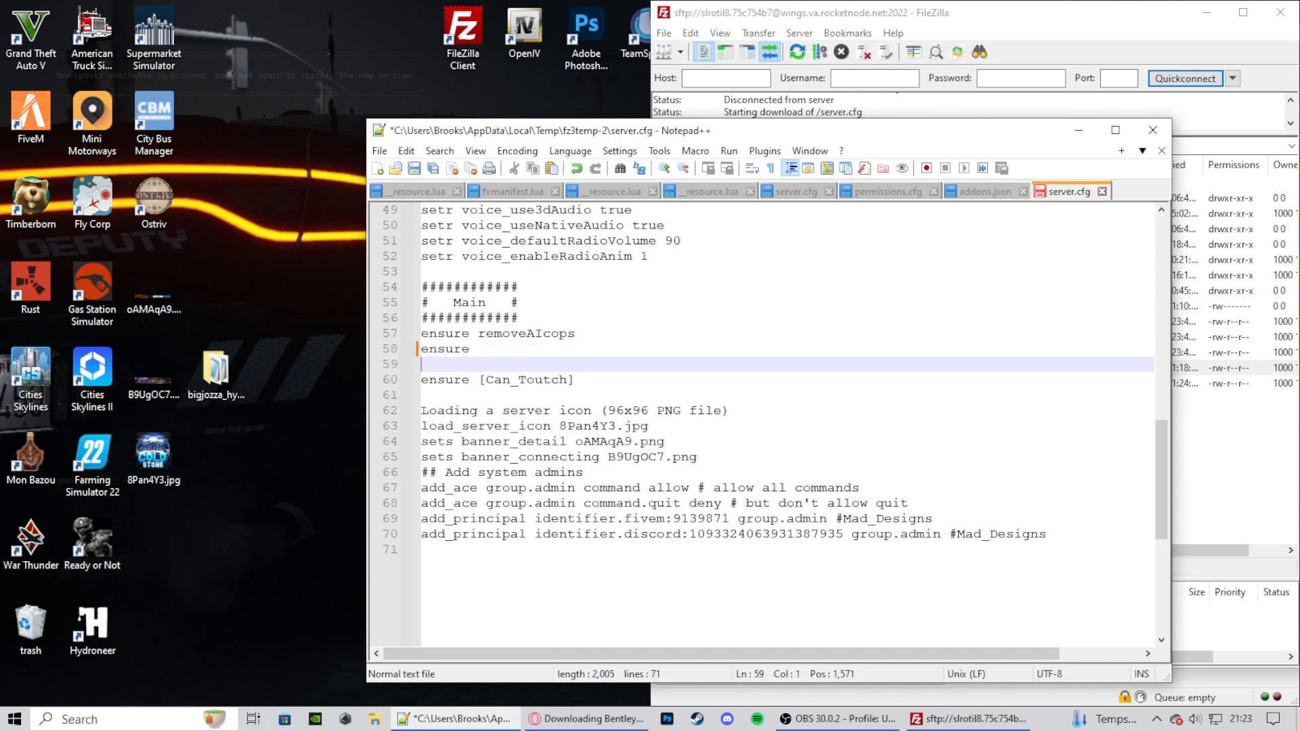
pyautogui.write('st')
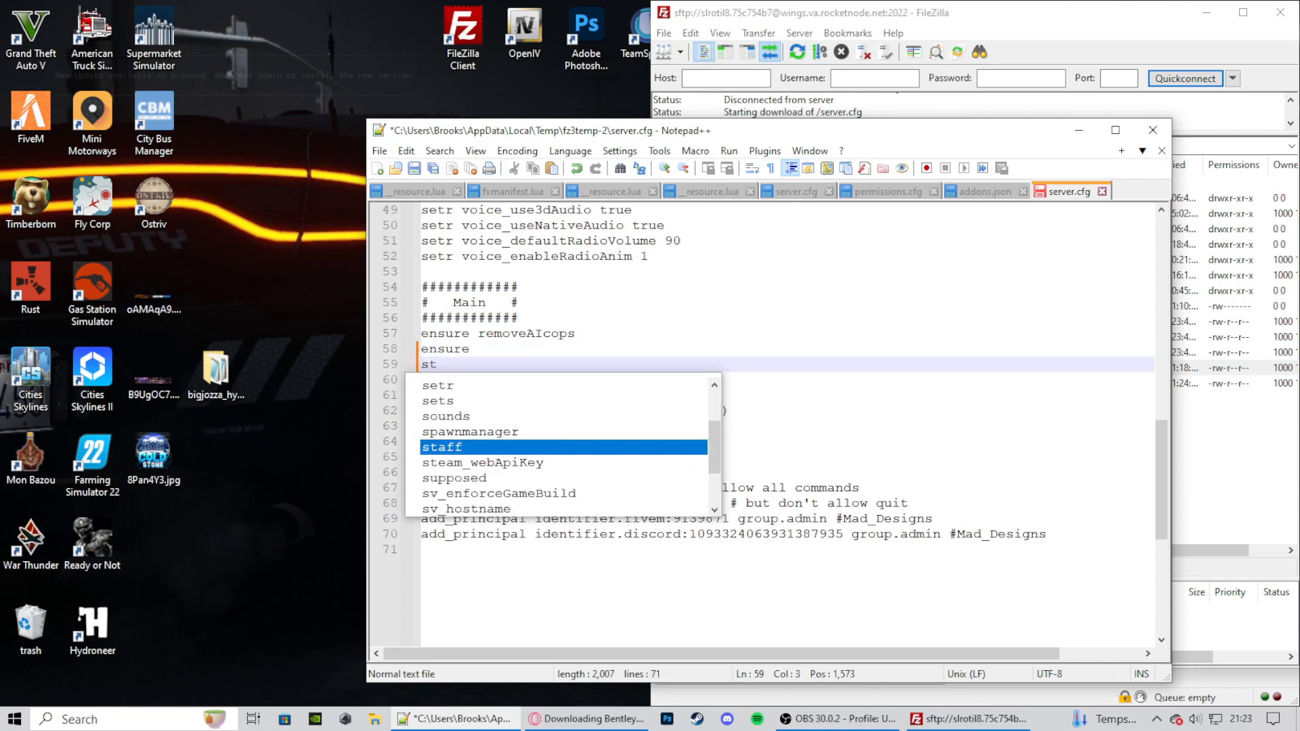
pyautogui.write('art')
pyautogui.press('Up')
pyautogui.press('Up')
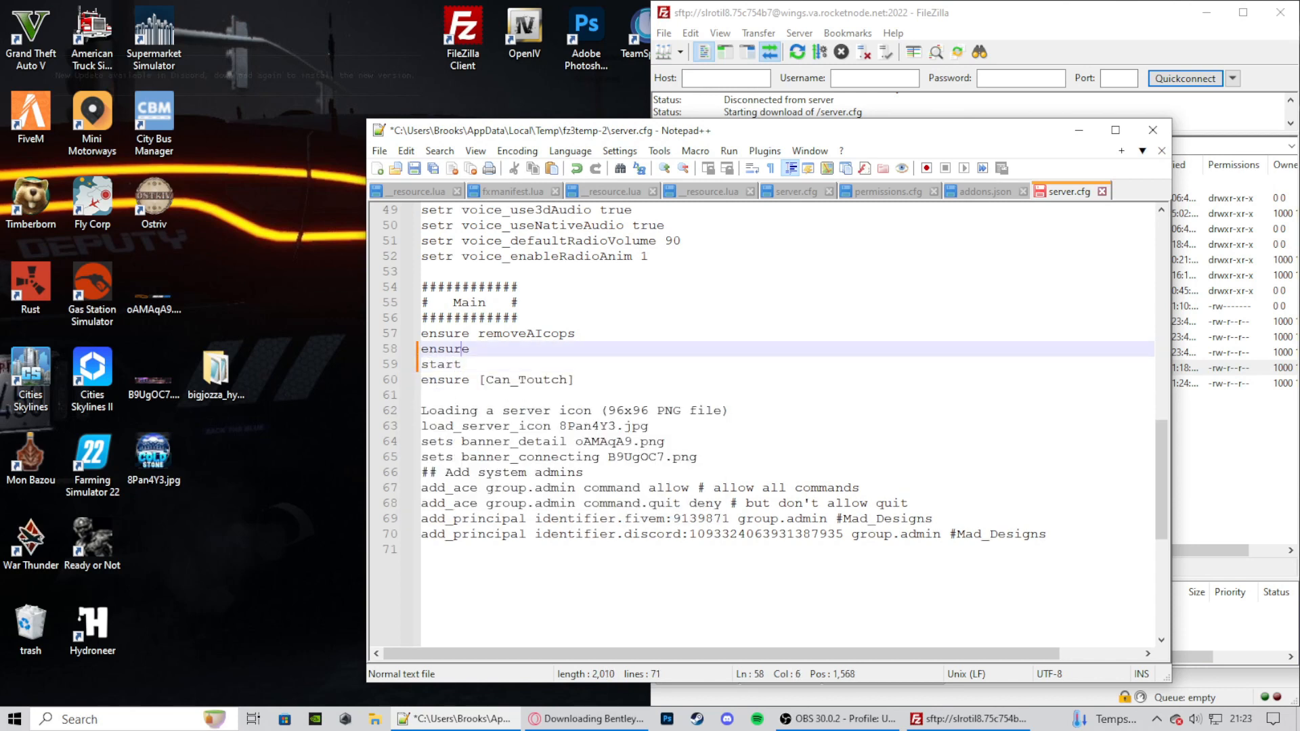
pyautogui.press('Down')
pyautogui.press('Right')
pyautogui.press('Right')
pyautogui.press('Right')
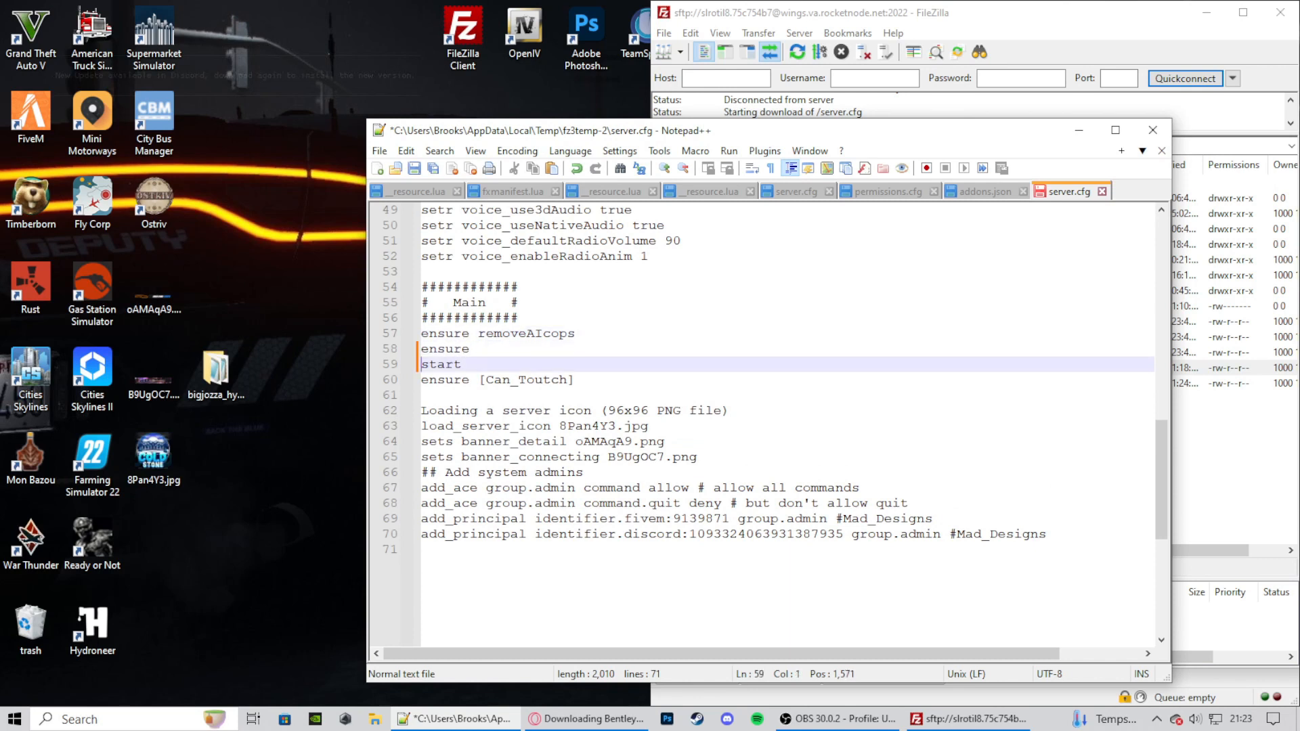
pyautogui.press('End')
pyautogui.press('BackSpace')
pyautogui.press('BackSpace')
pyautogui.press('BackSpace')
pyautogui.press('BackSpace')
pyautogui.press('BackSpace')
pyautogui.press('BackSpace')
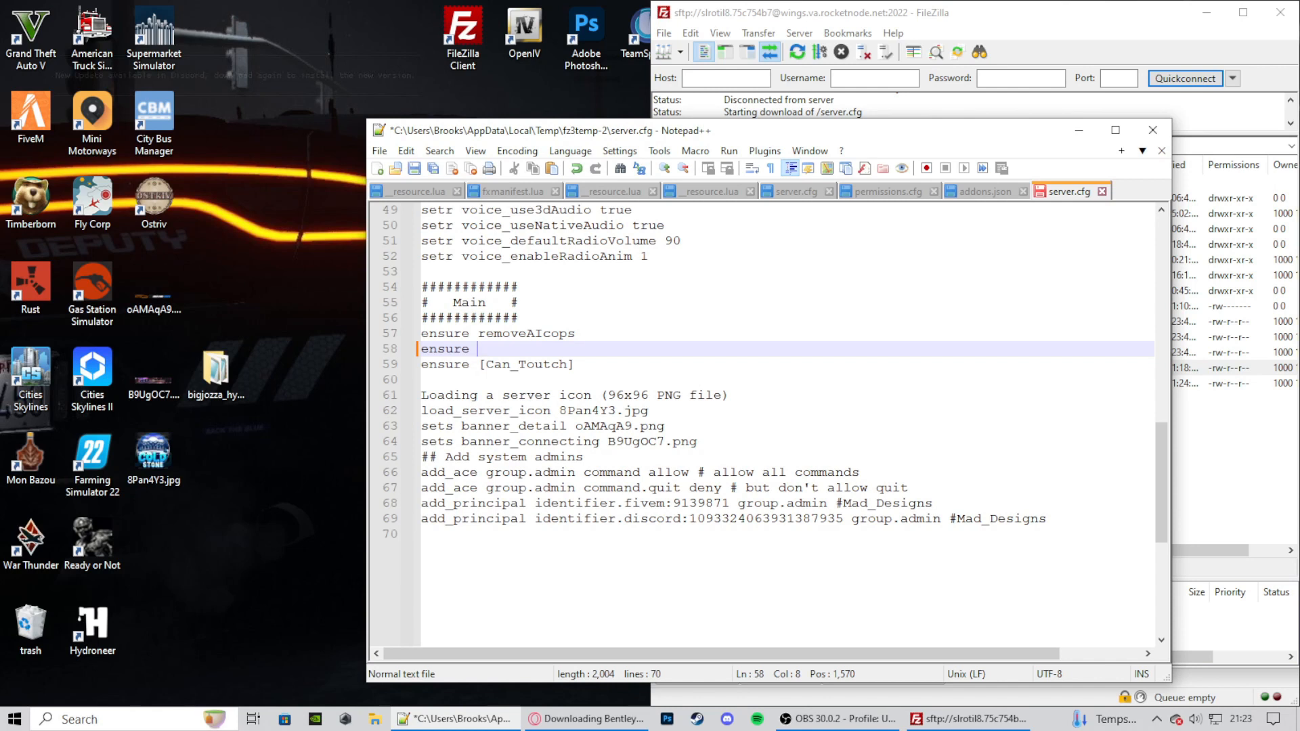
# - Copy the name of the desktop folder bigjozza_hybrid and paste it behind "ensure" on line 58 of server.cfg
pyautogui.click(216, 373)
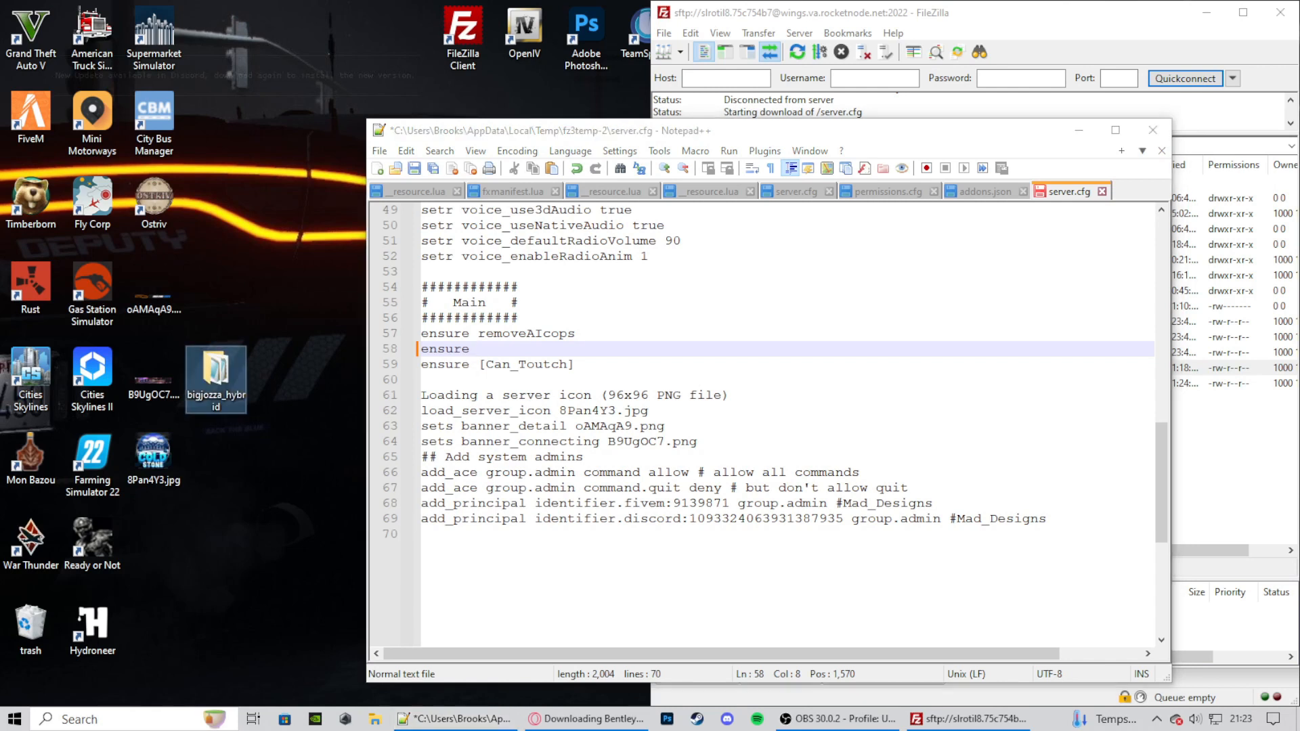
pyautogui.press('F2')
pyautogui.hotkey('ctrl', 'c')
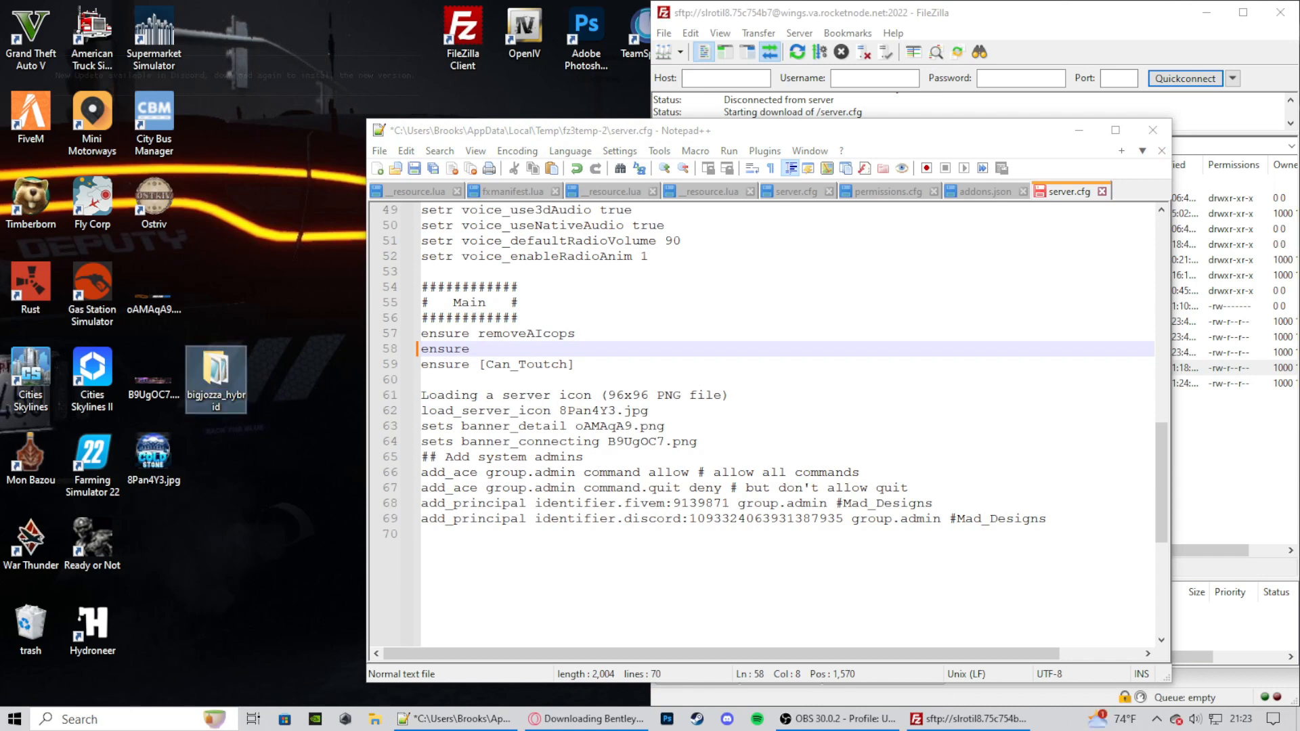
pyautogui.hotkey('alt', 'Tab')
pyautogui.hotkey('ctrl', 'v')
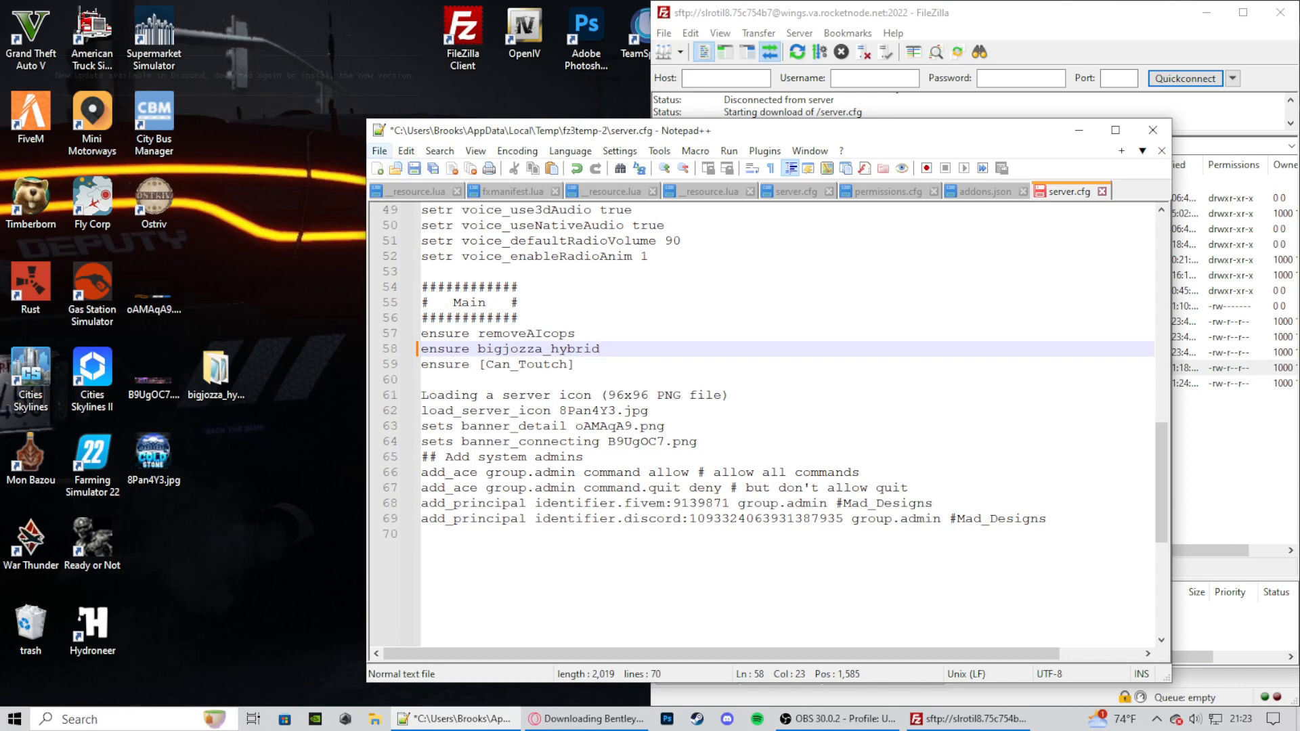
# - Save server.cfg, close Notepad++, and upload the changed file back to the server
pyautogui.click(379, 151)
pyautogui.click(380, 151)
pyautogui.click(380, 151)
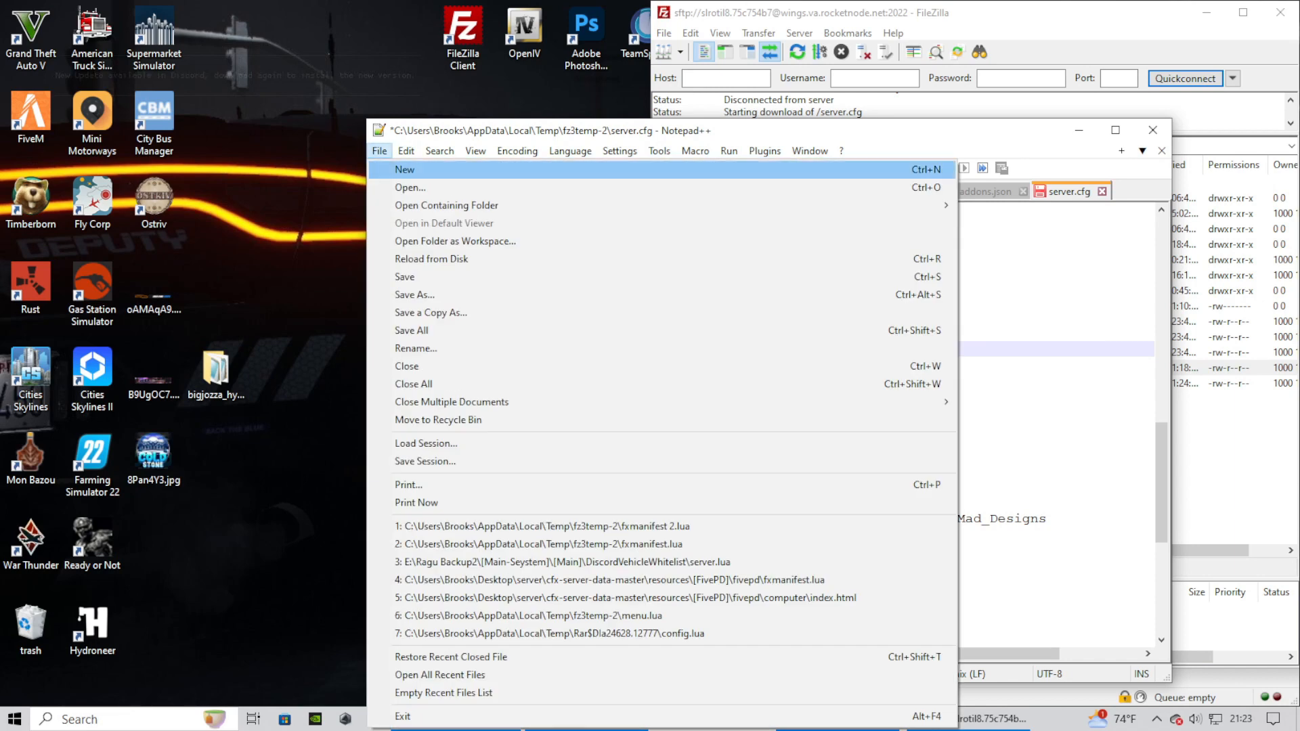
pyautogui.click(413, 277)
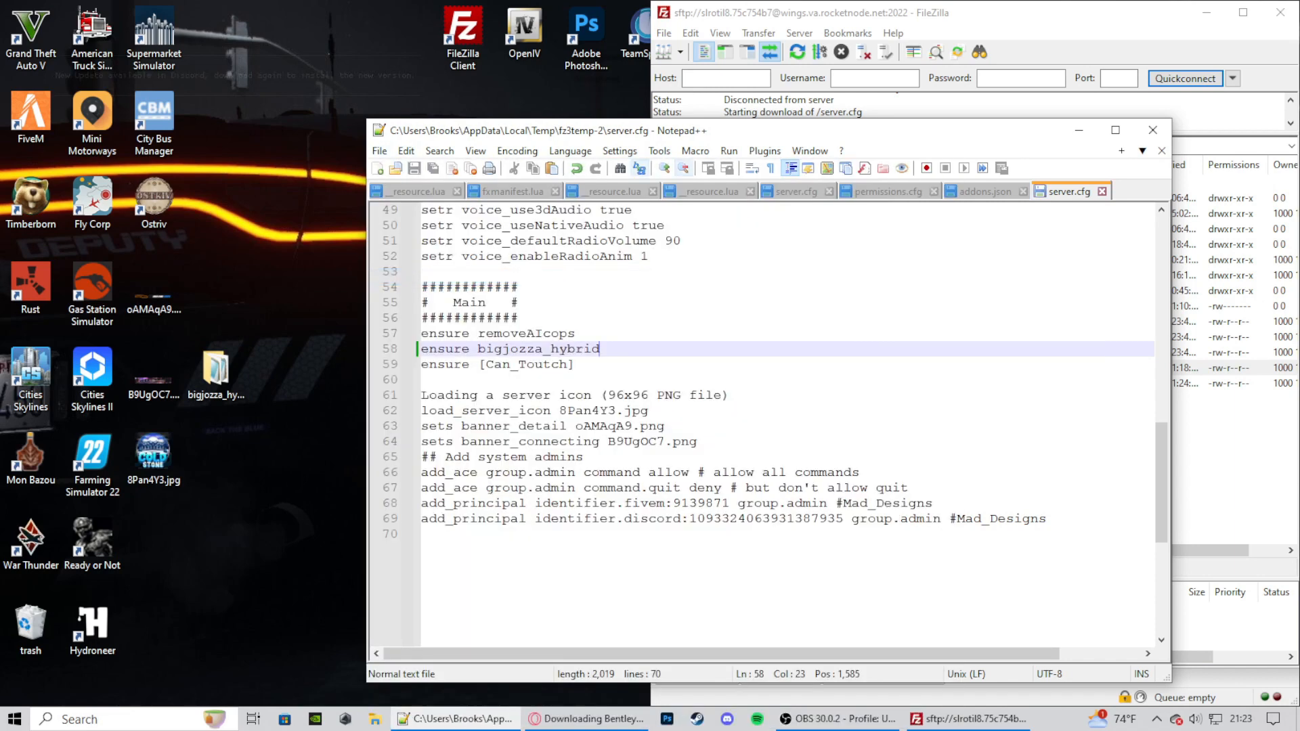
pyautogui.click(1153, 130)
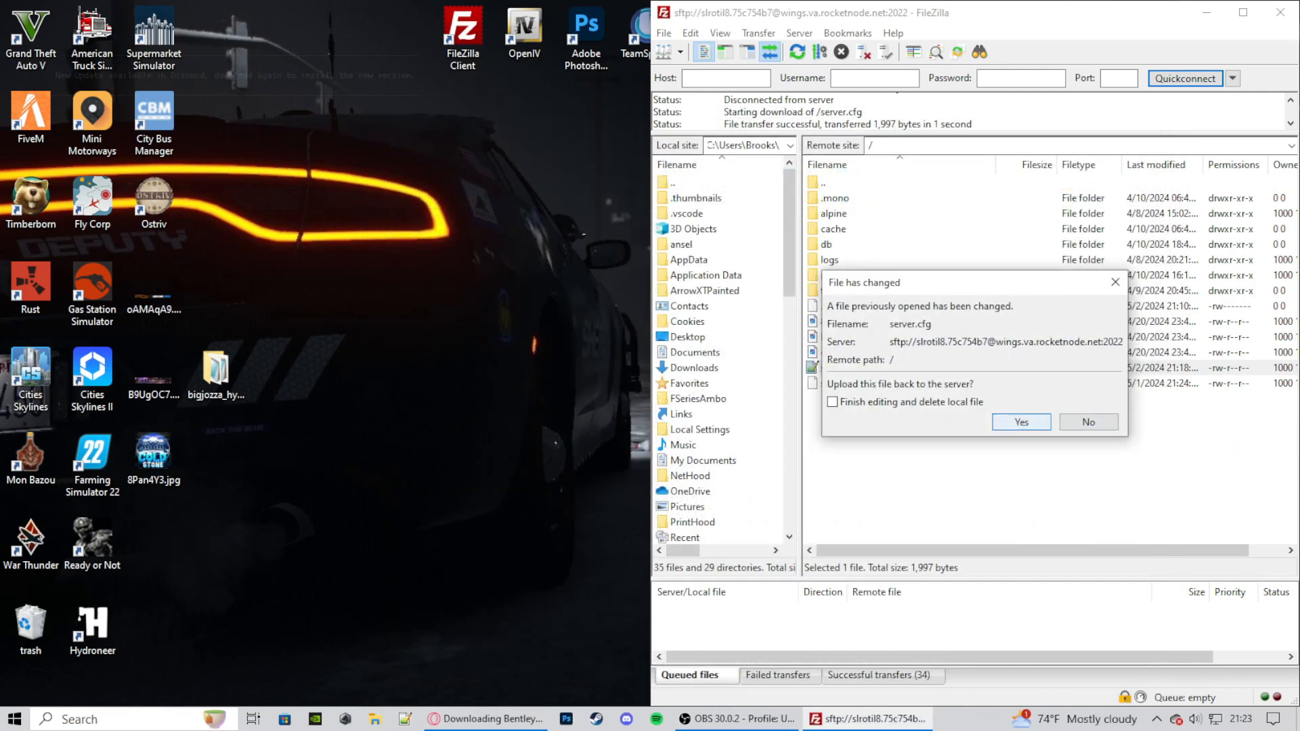
pyautogui.click(1022, 423)
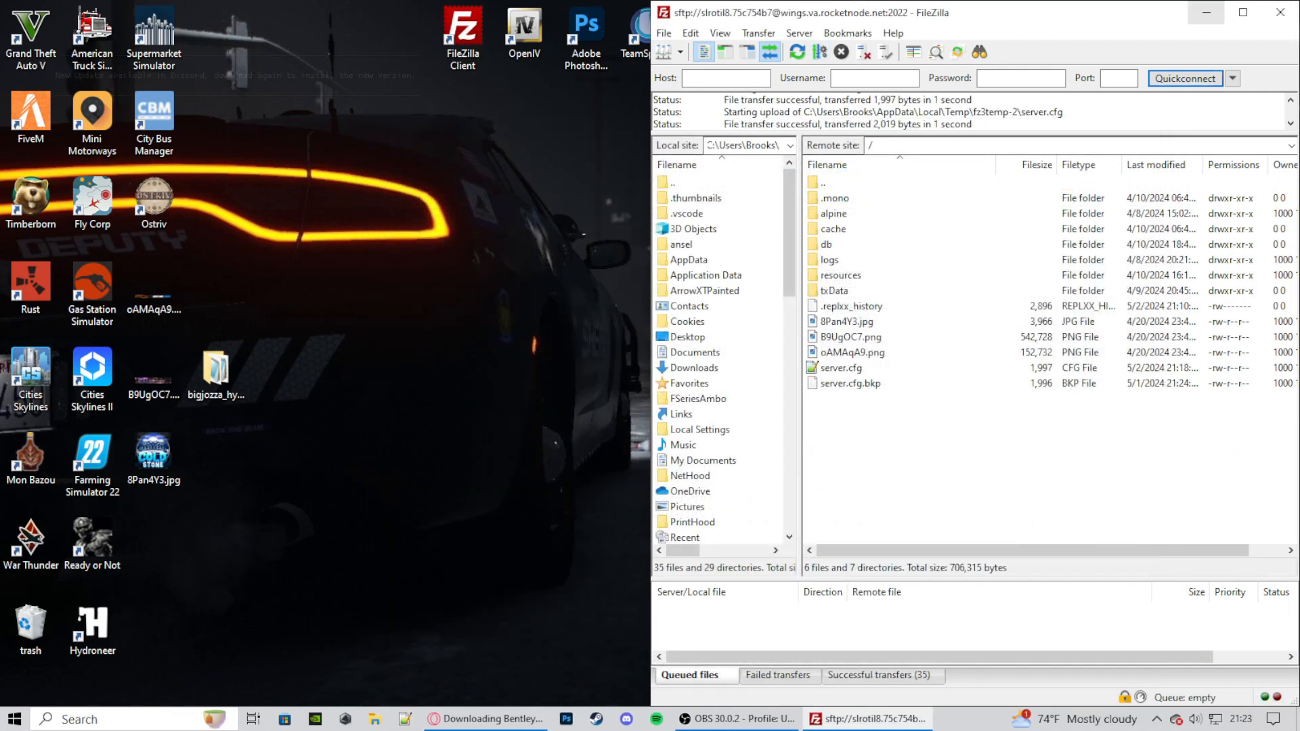
# - Minimize FileZilla, switch to the txAdmin dashboard in the browser, and restart the ColdStone server
pyautogui.click(1206, 12)
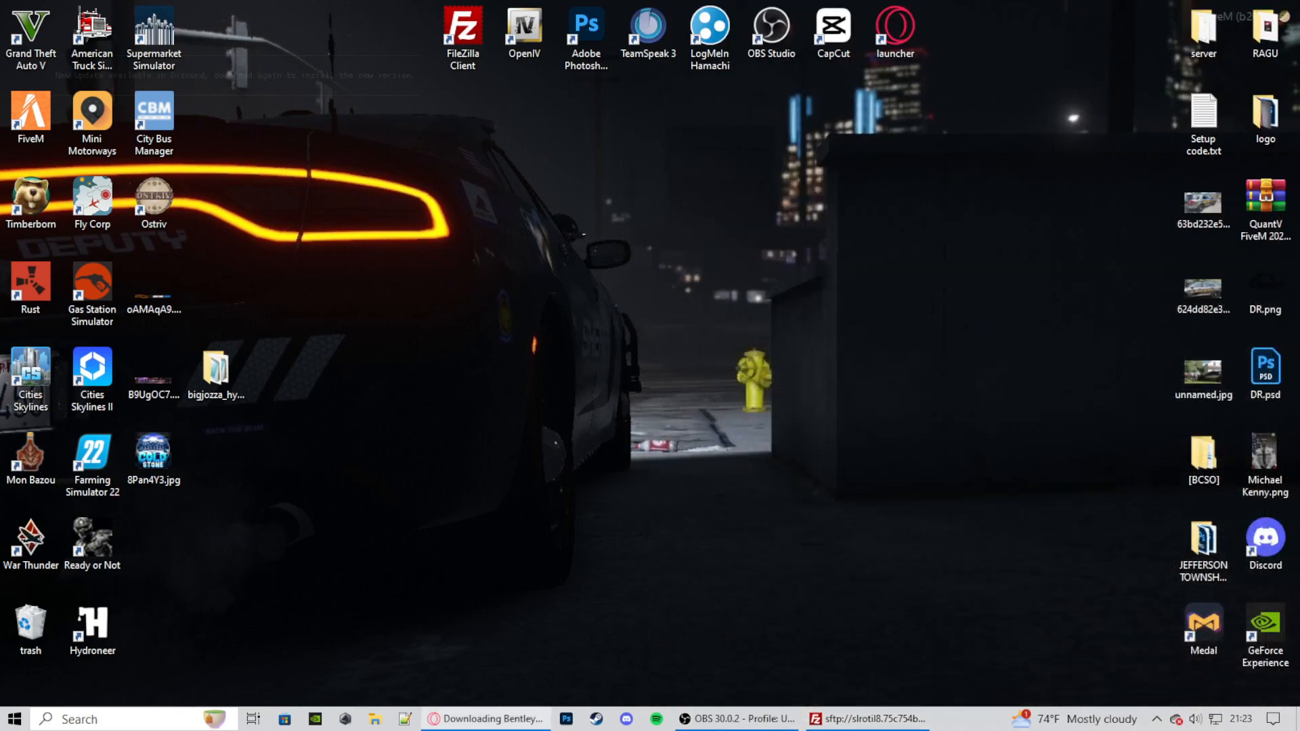
pyautogui.click(487, 719)
pyautogui.click(141, 13)
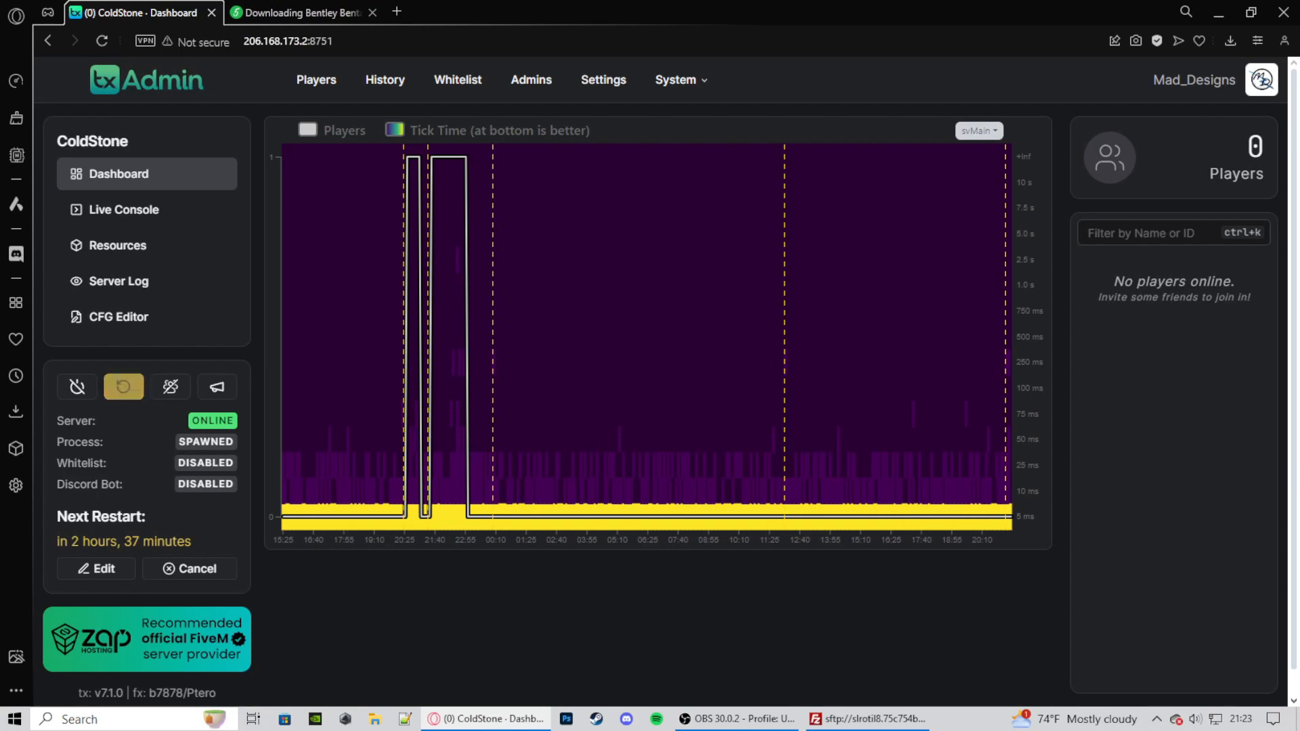
pyautogui.click(123, 387)
pyautogui.click(816, 411)
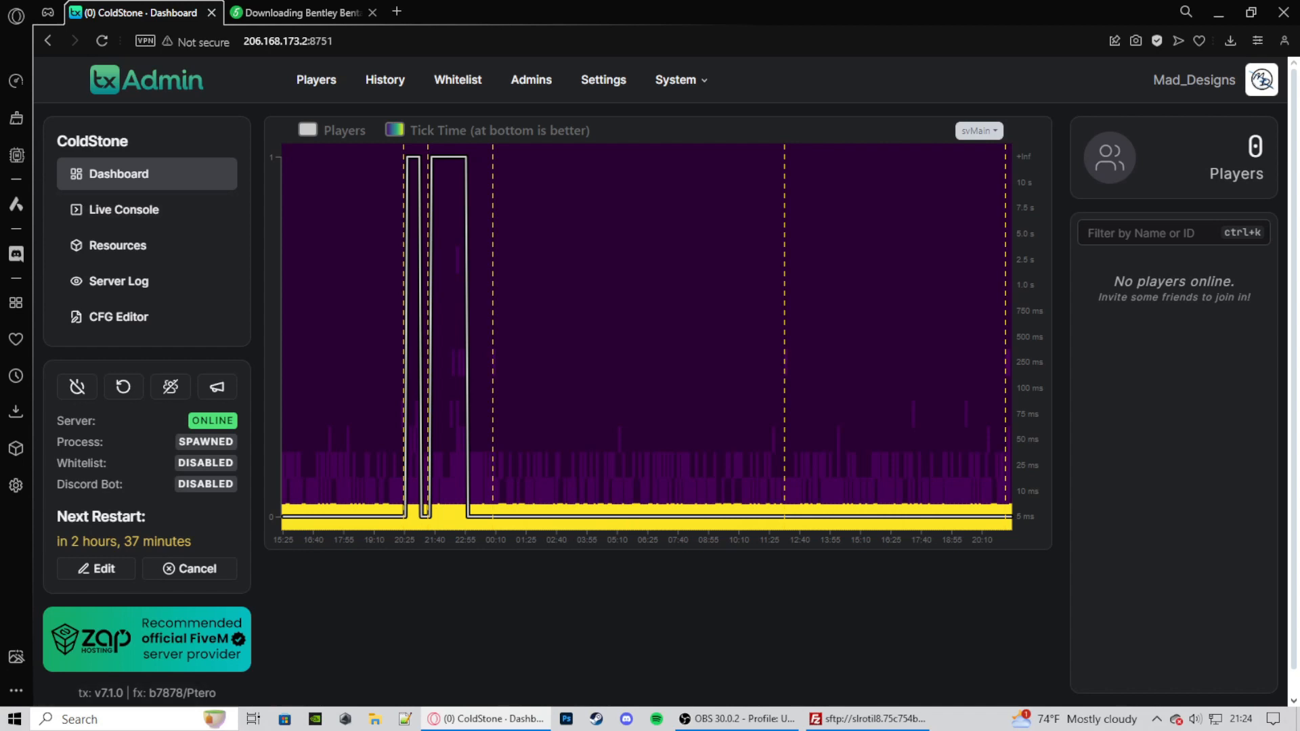
# - Search txAdmin's server resources for bigjozza_hybrid to check its status, then minimize the browser
pyautogui.click(119, 245)
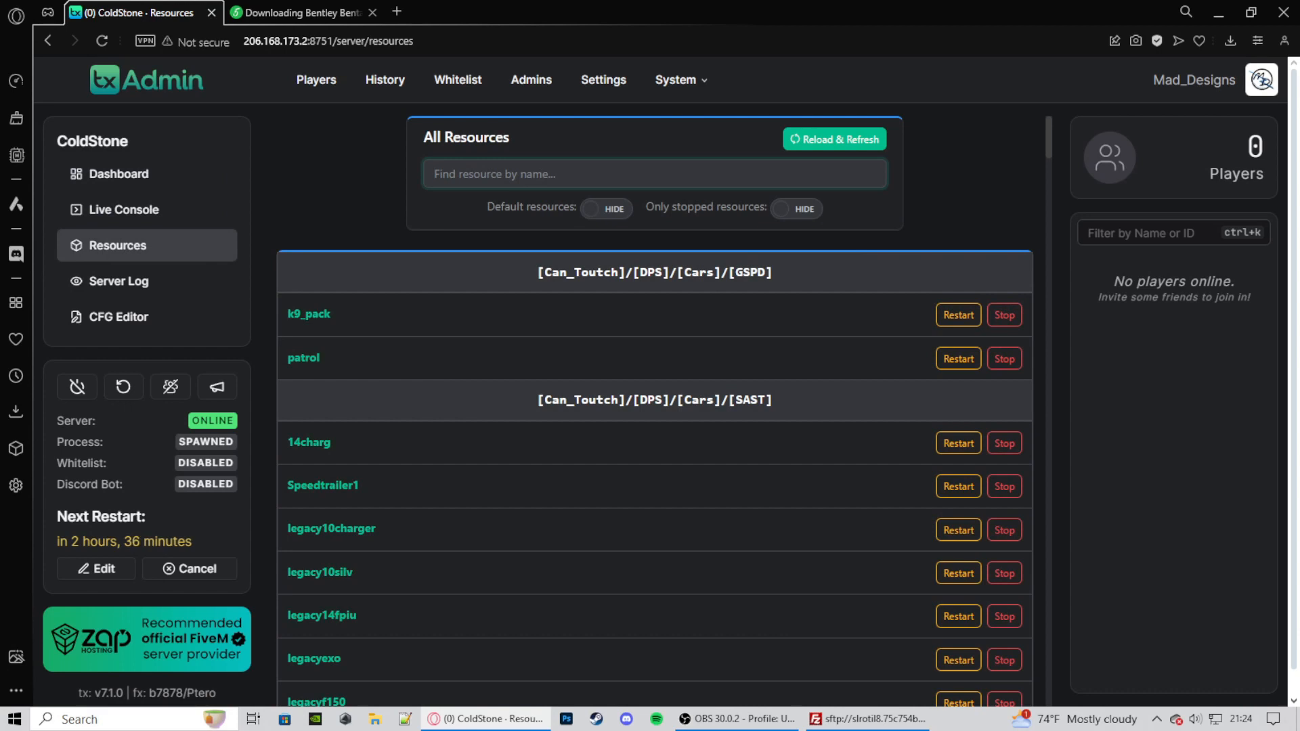
pyautogui.write('bigjozza_hybrid')
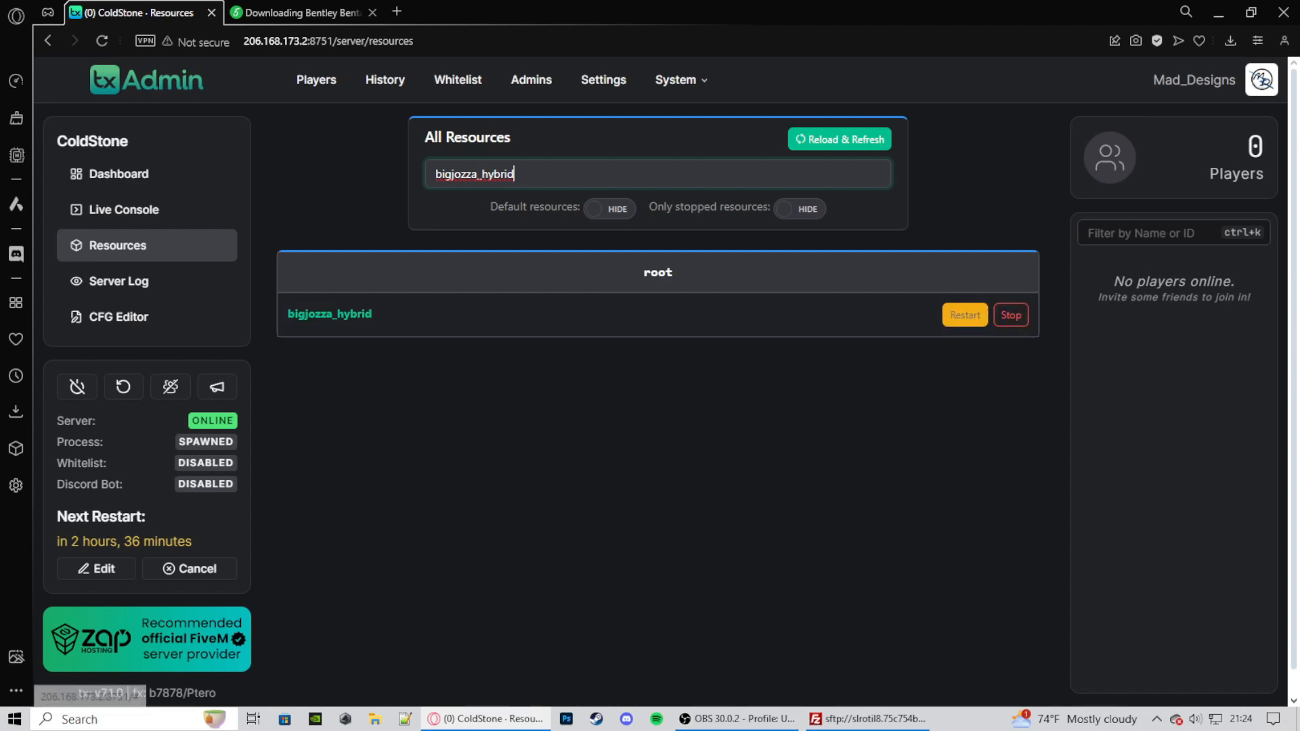
pyautogui.click(1219, 13)
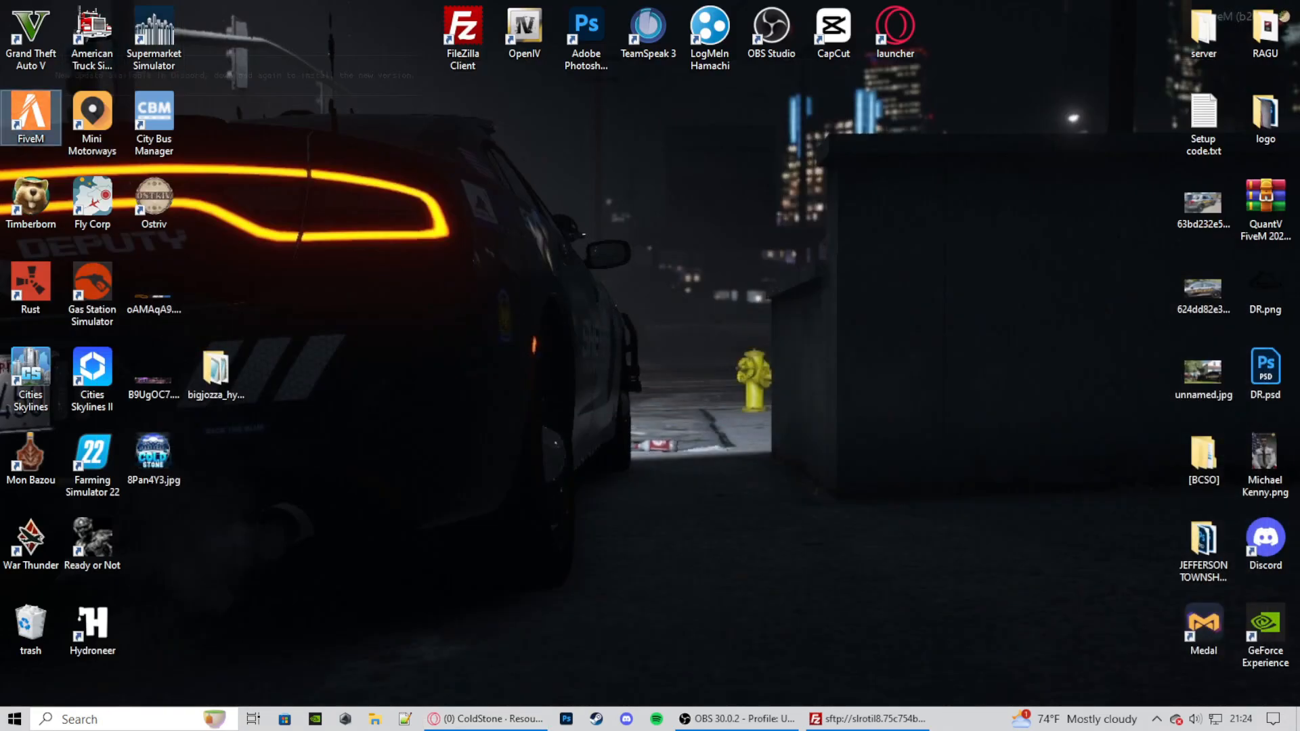
# - Launch FiveM, connect to the last connected server, Cold Stone FivePD, and walk the character out onto the open pavement
pyautogui.doubleClick(30, 118)
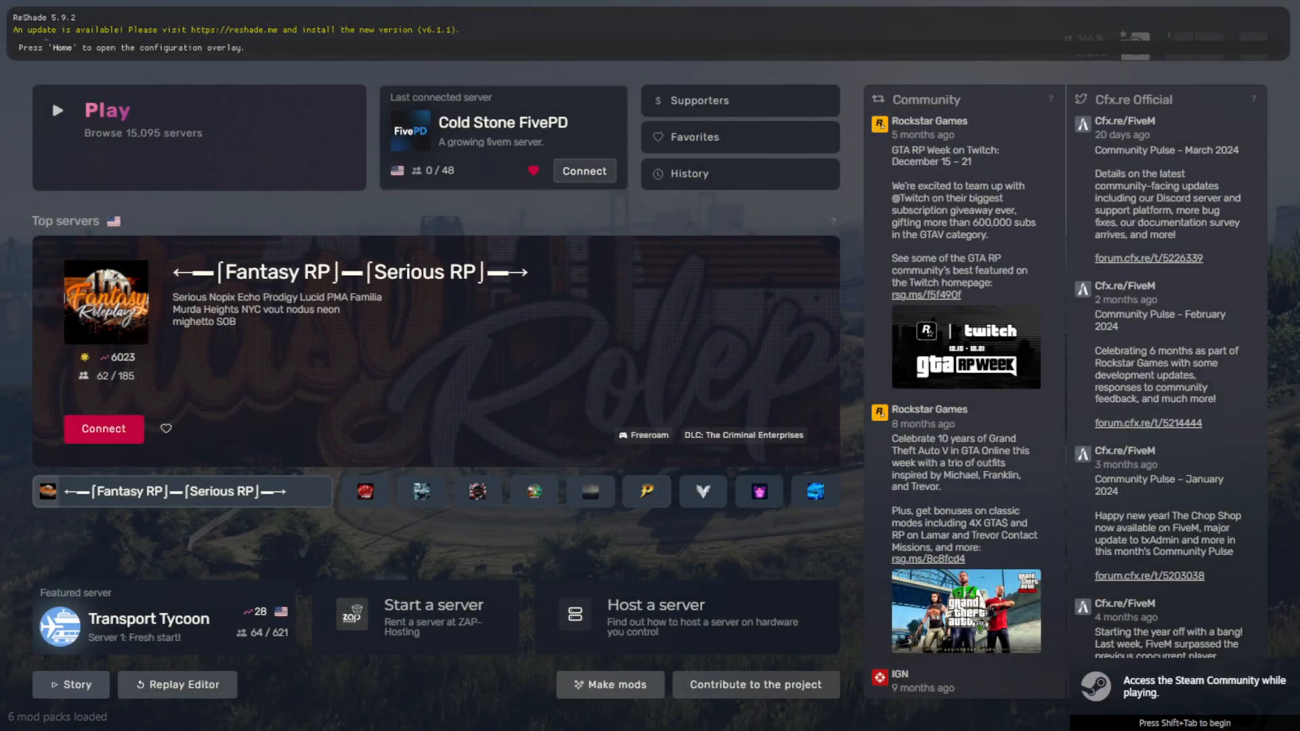
pyautogui.click(585, 171)
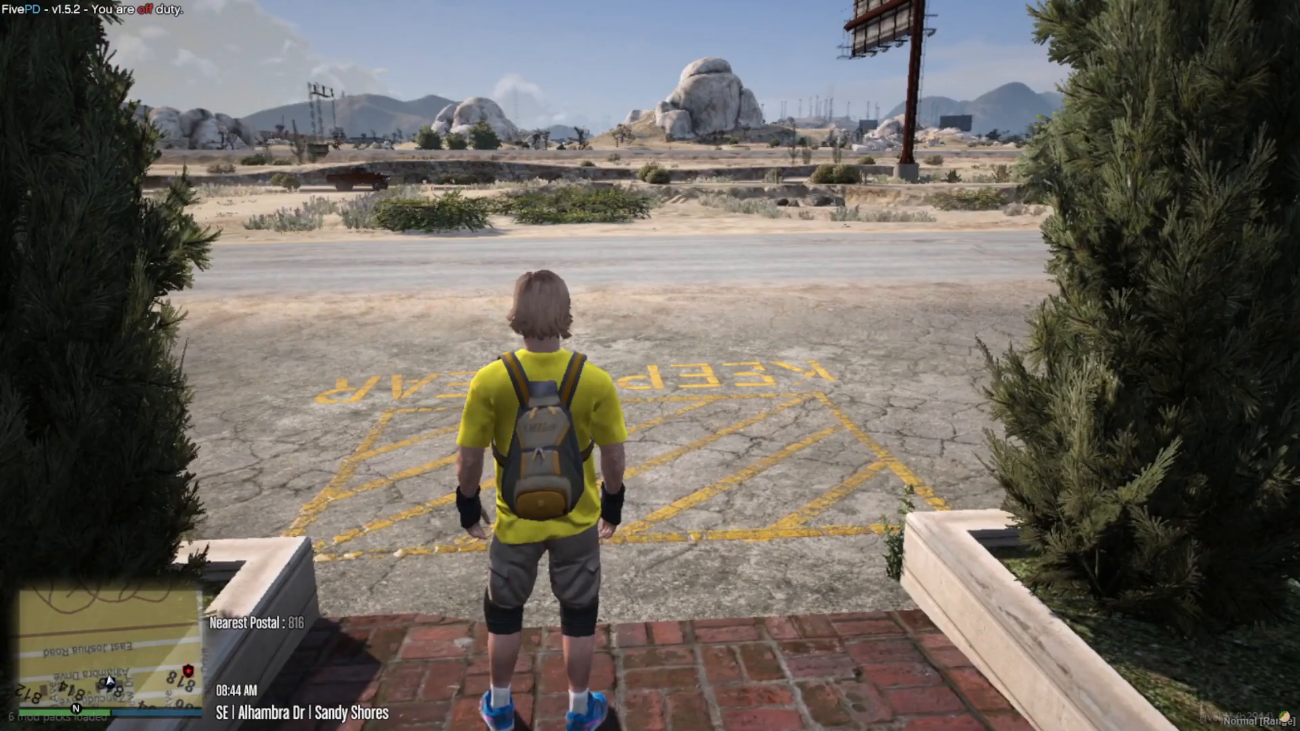
pyautogui.press('w')
pyautogui.press('d')
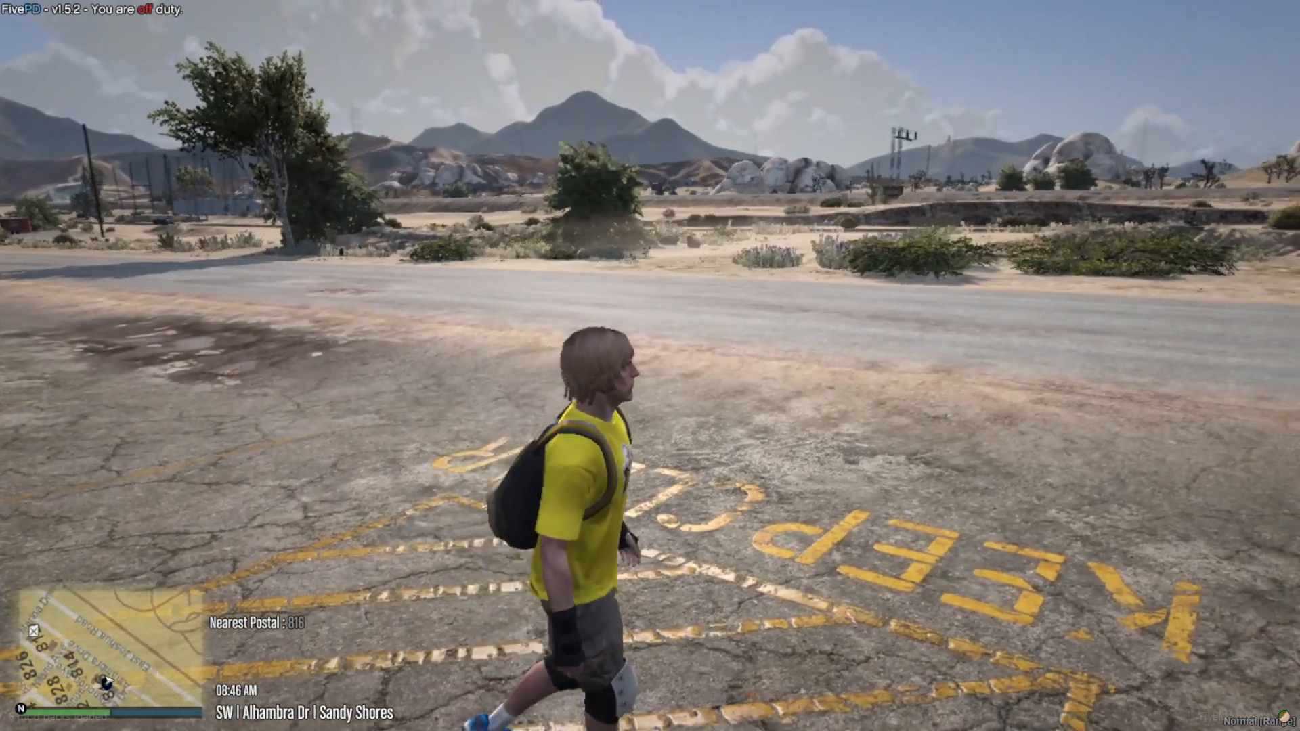
# - Open vMenu in the game and enter Vehicle Related Options
pyautogui.press('m')
pyautogui.press('Down')
pyautogui.press('Down')
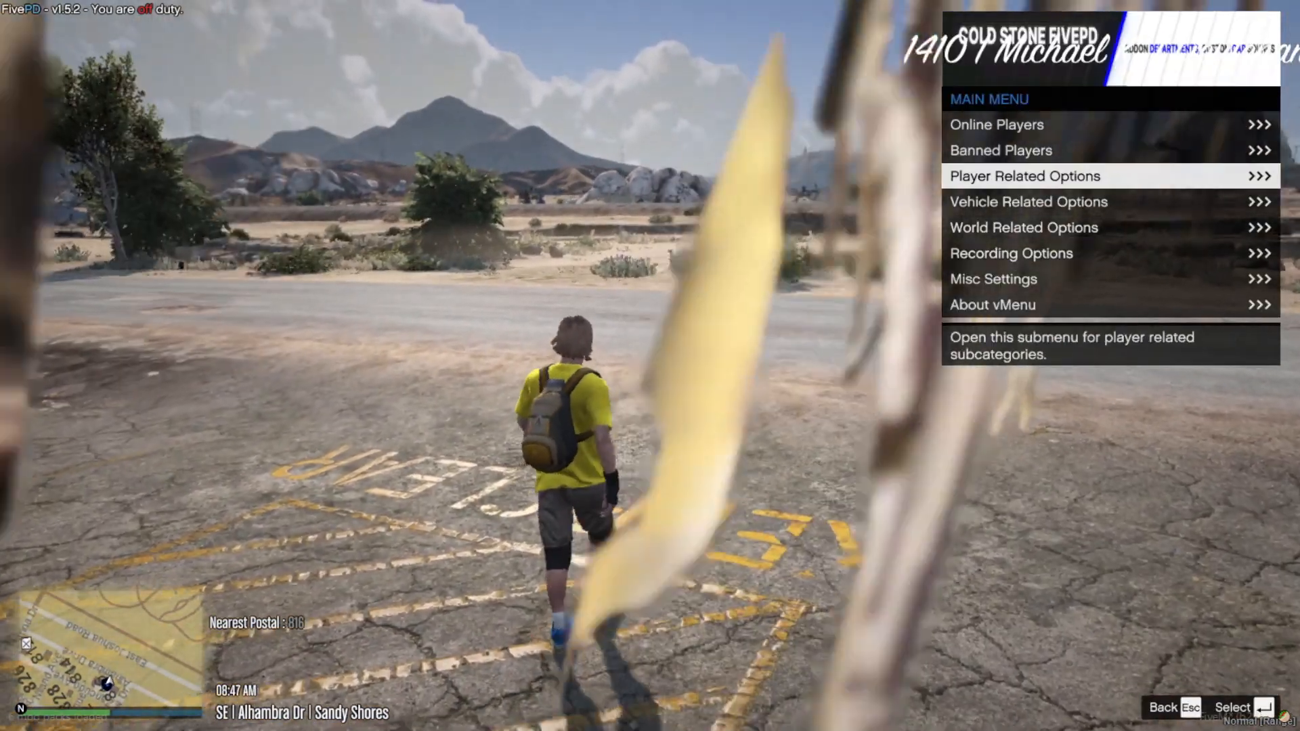
pyautogui.press('Down')
pyautogui.press('Return')
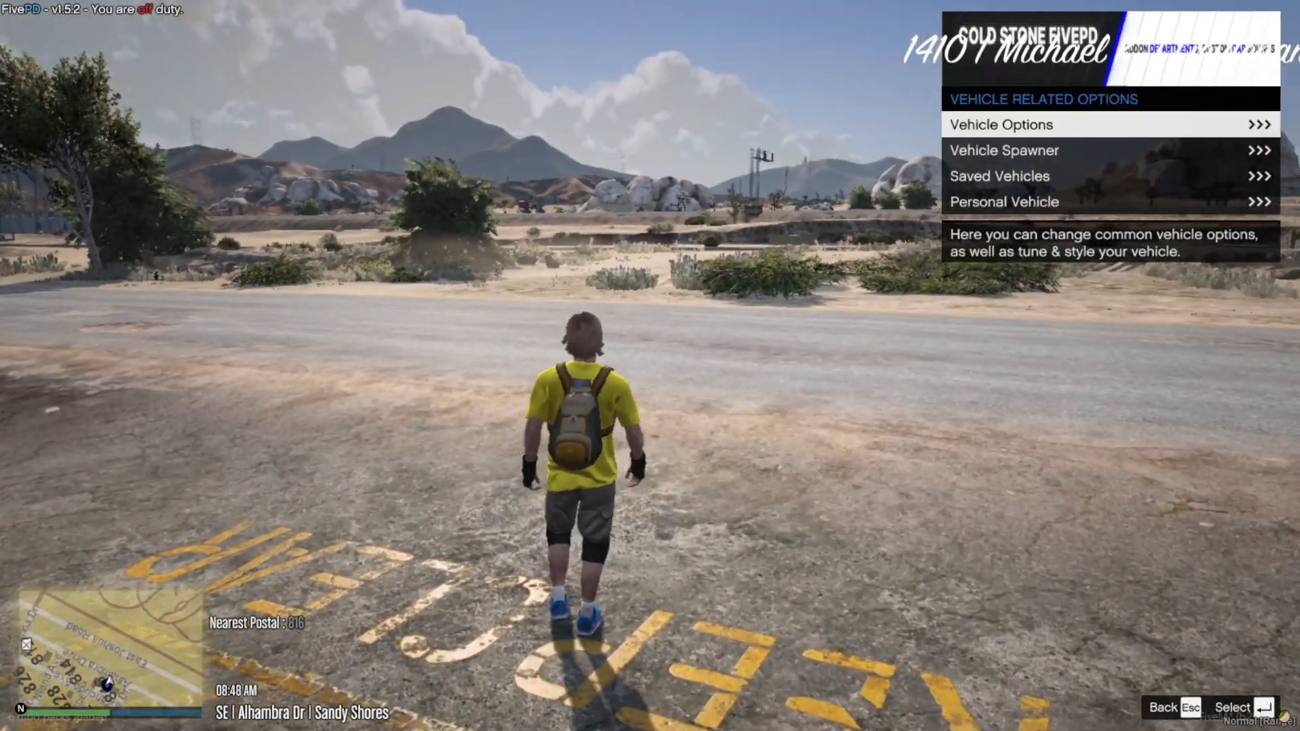
pyautogui.press('Return')
pyautogui.press('Down')
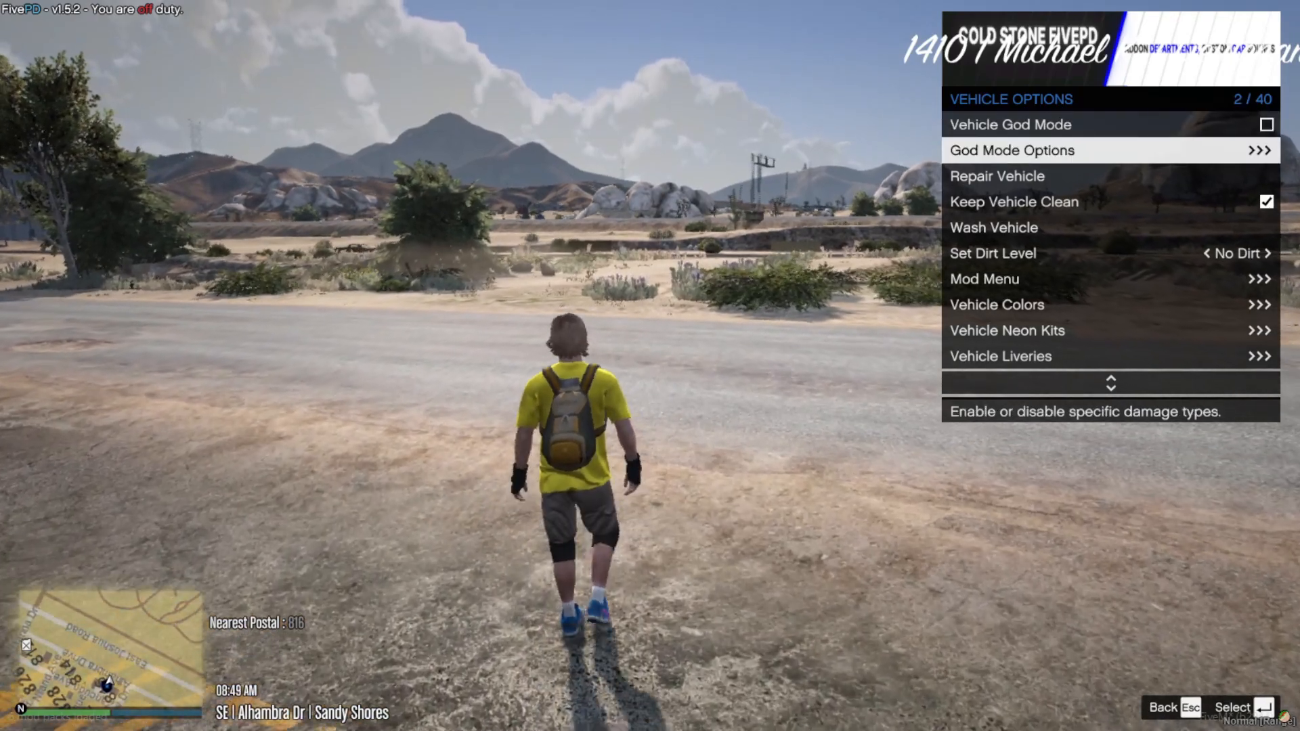
pyautogui.press('Escape')
# - Open the Addon Vehicles categories inside the Vehicle Spawner
pyautogui.press('Down')
pyautogui.press('Down')
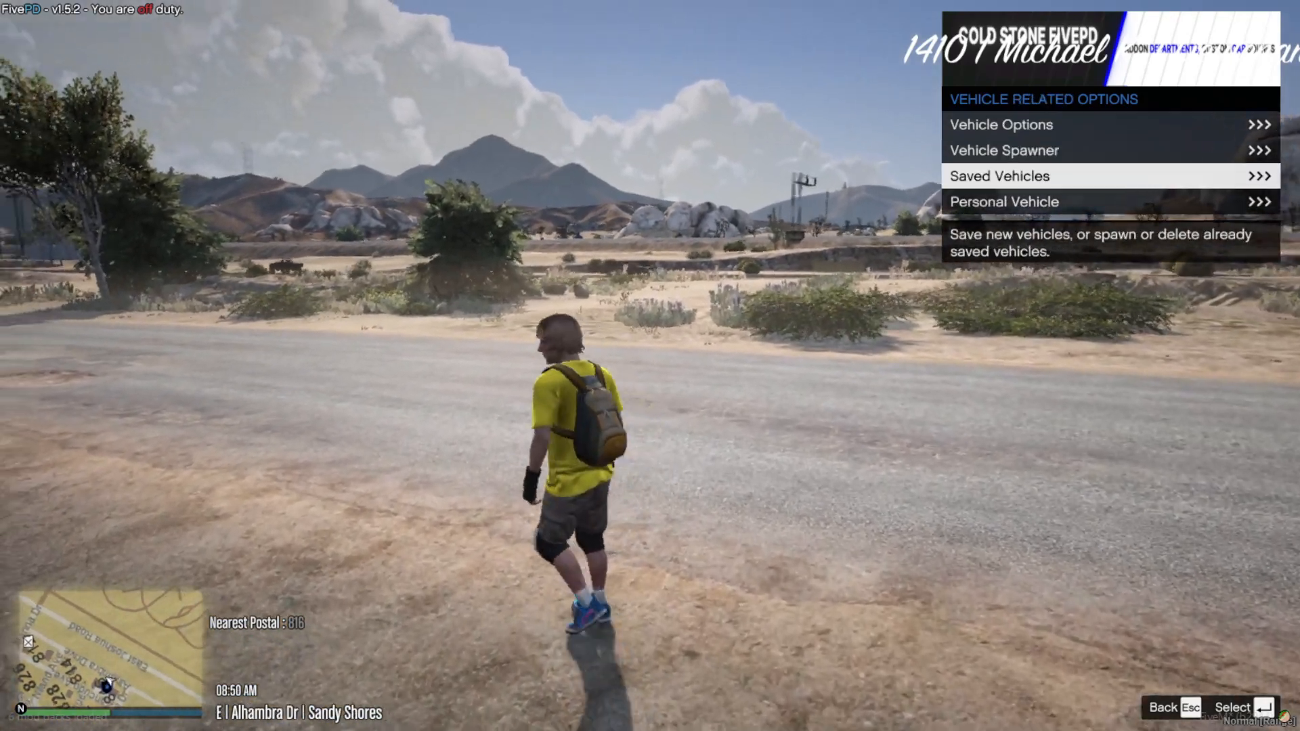
pyautogui.press('Up')
pyautogui.press('Return')
pyautogui.press('Down')
pyautogui.press('Down')
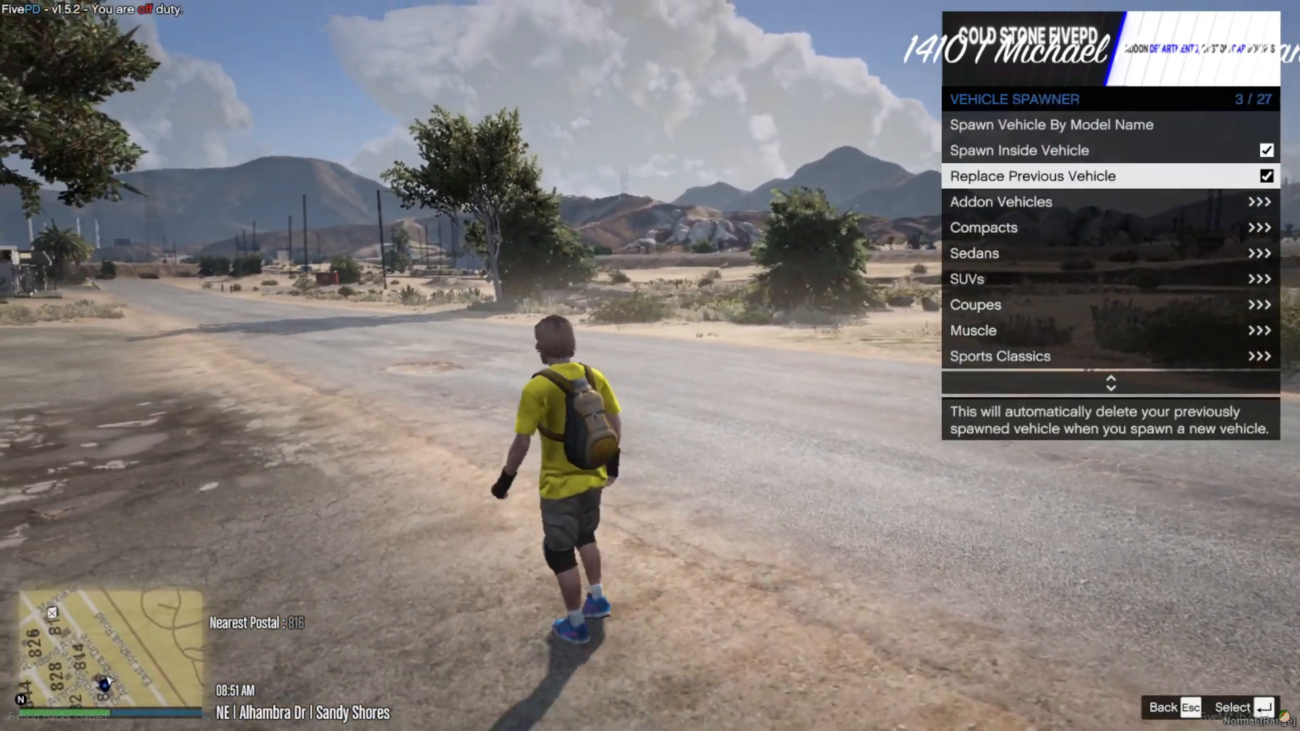
pyautogui.press('Down')
pyautogui.press('Return')
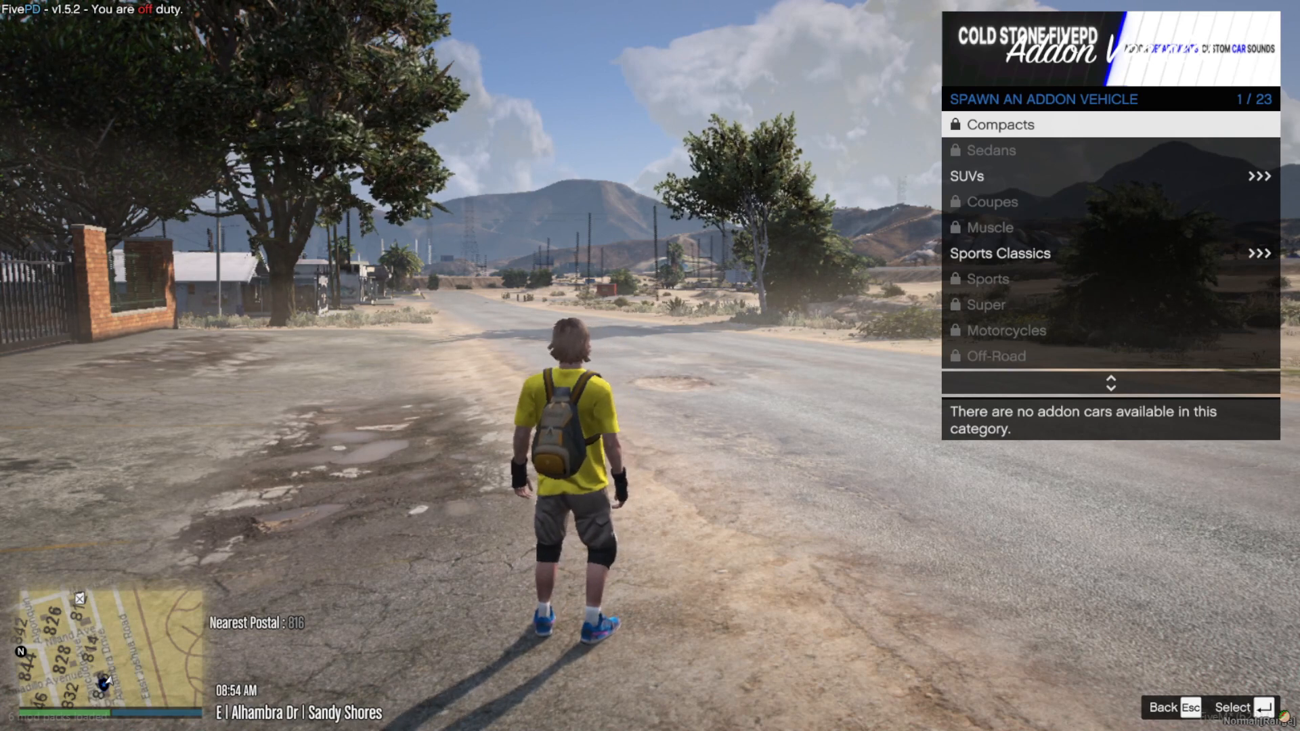
# - Spawn the addon vehicle bigjozza_hybrid from the SUVs category
pyautogui.press('Down')
pyautogui.press('Down')
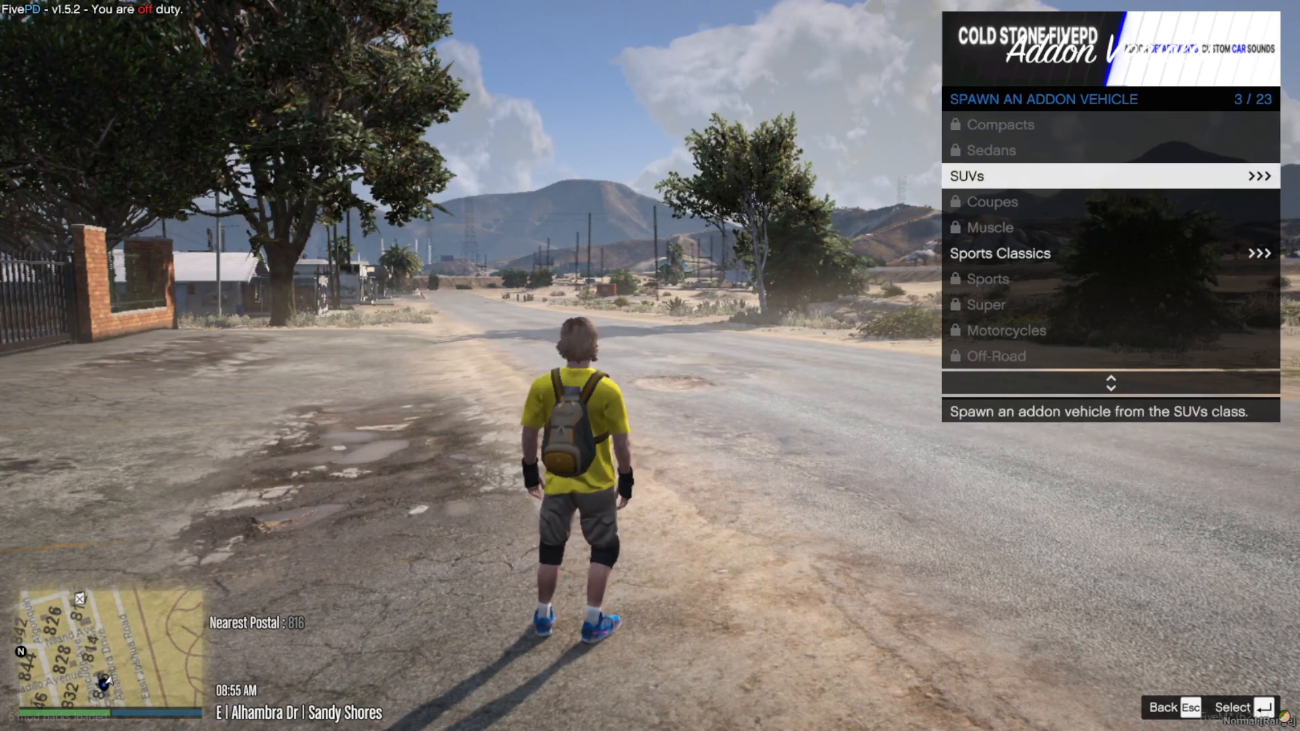
pyautogui.press('Return')
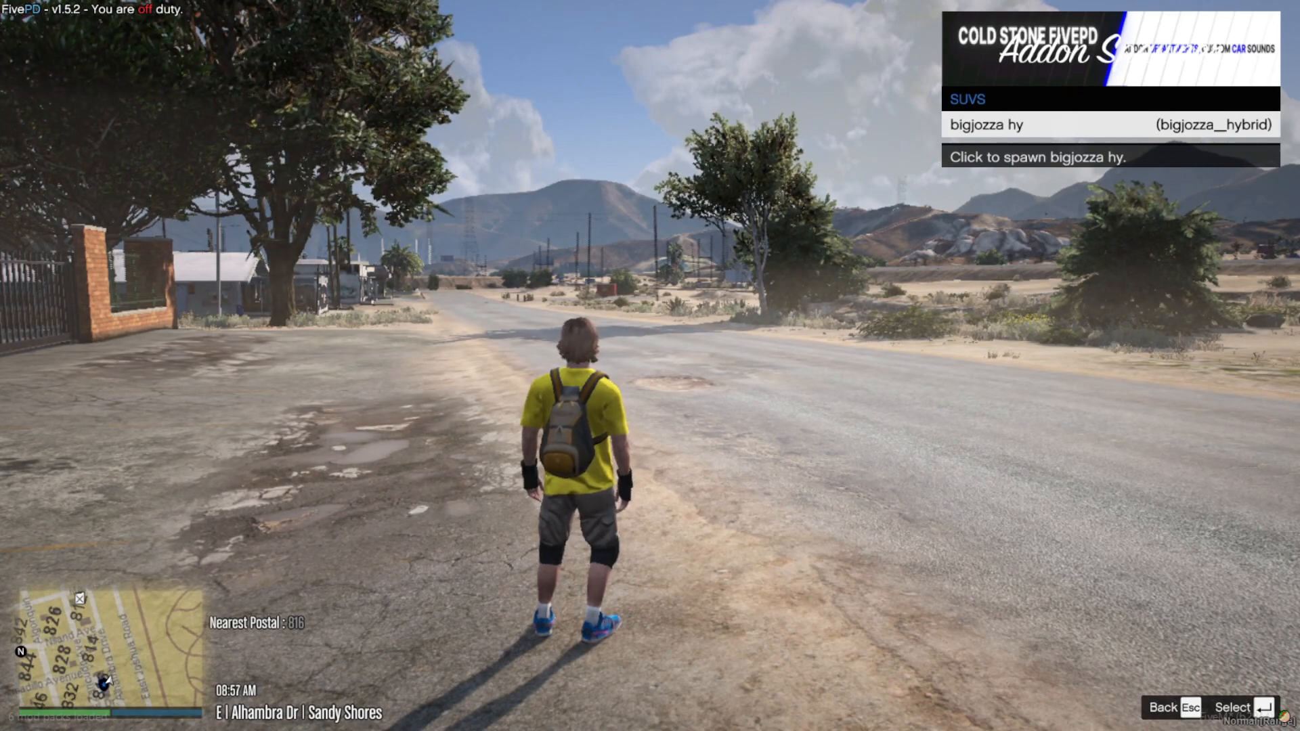
pyautogui.press('Return')
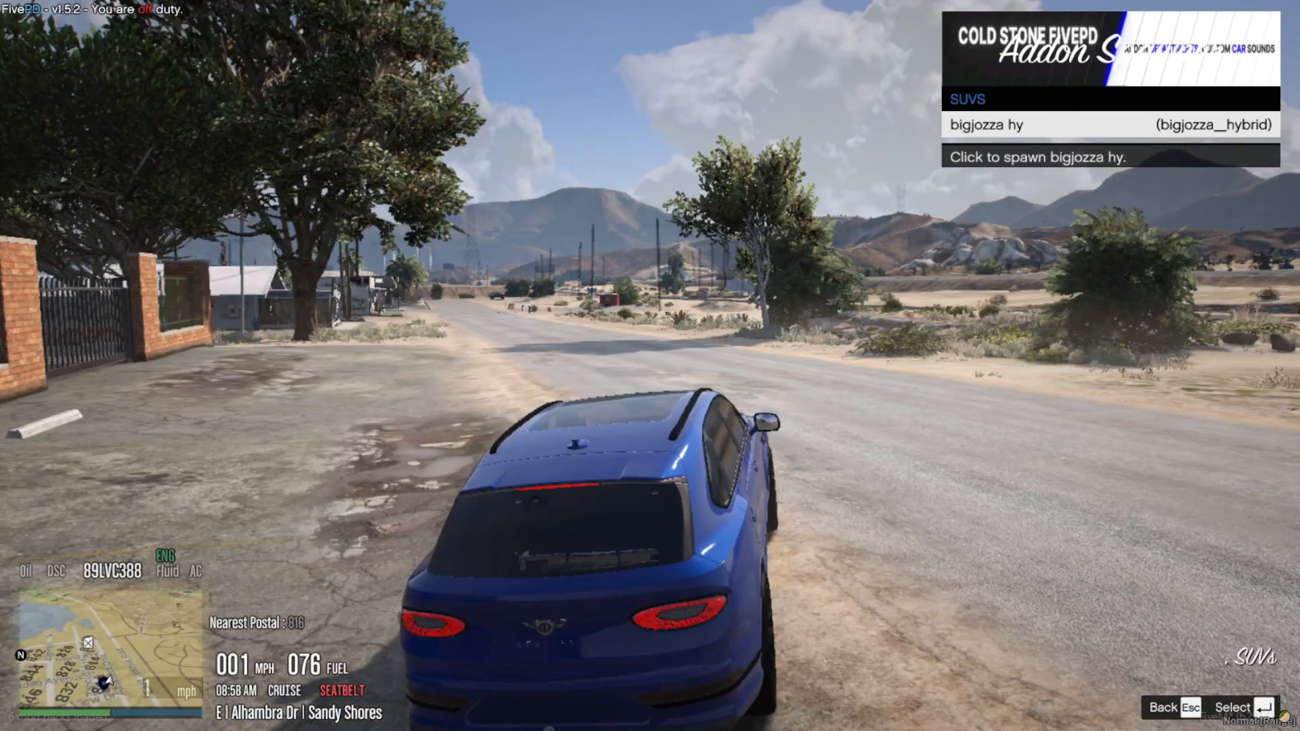
# - Drive the spawned blue Bentley off the pavement and onto Alhambra Dr
pyautogui.press('w')
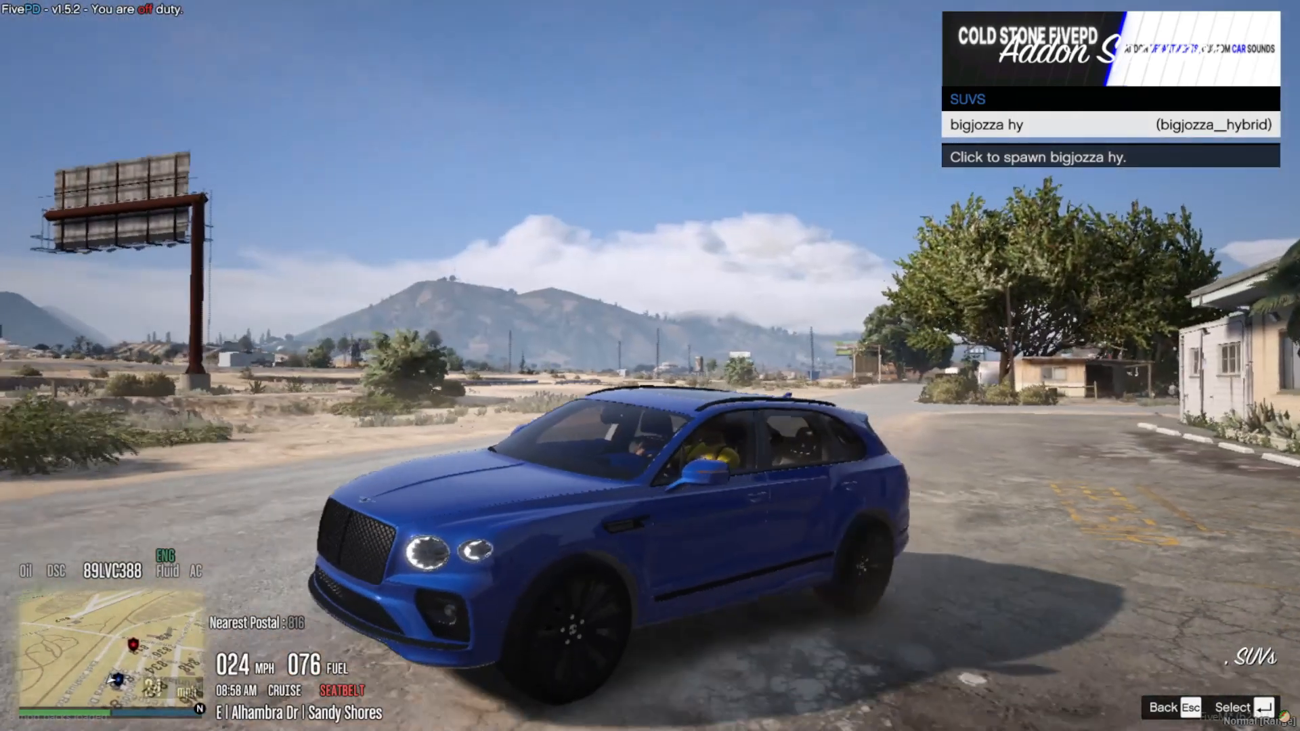
pyautogui.press('a')
pyautogui.press('w')
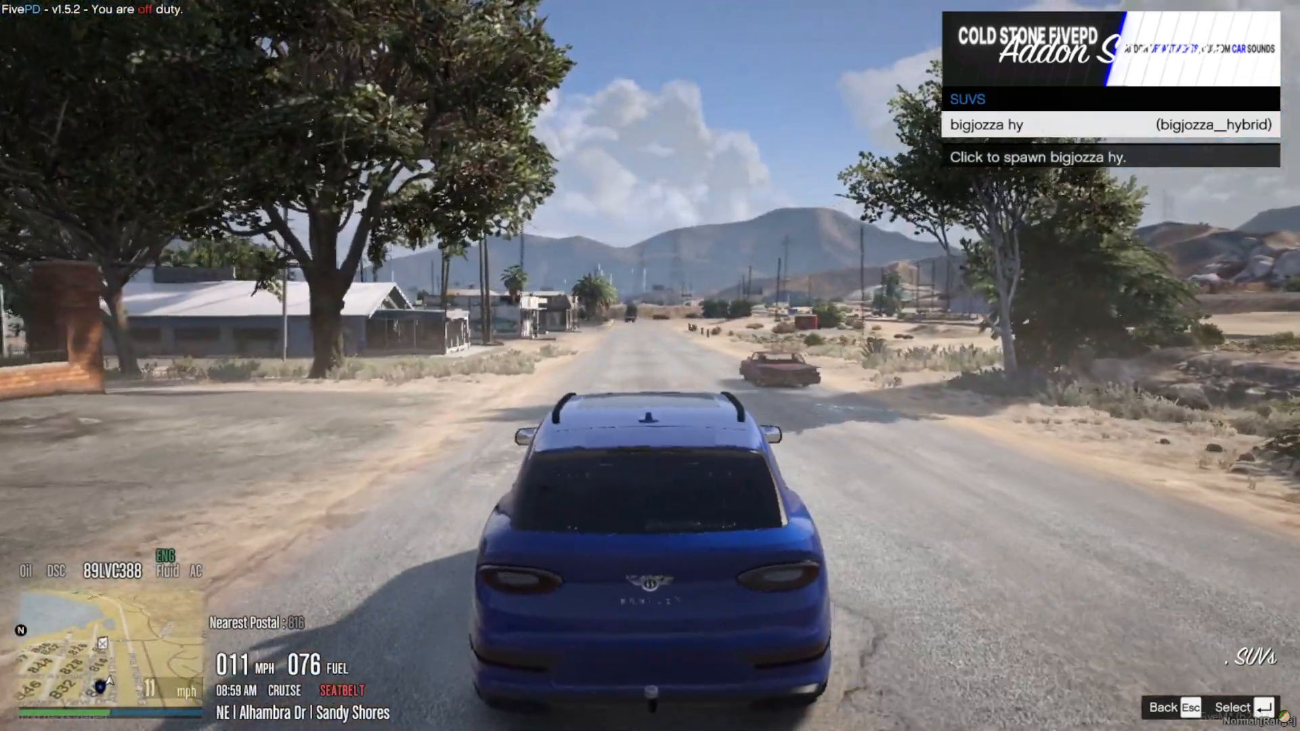
# - Go back to the Vehicle Spawner, view the Spawn Vehicle By Model Name prompt, and dismiss it without entering a name
pyautogui.press('Escape')
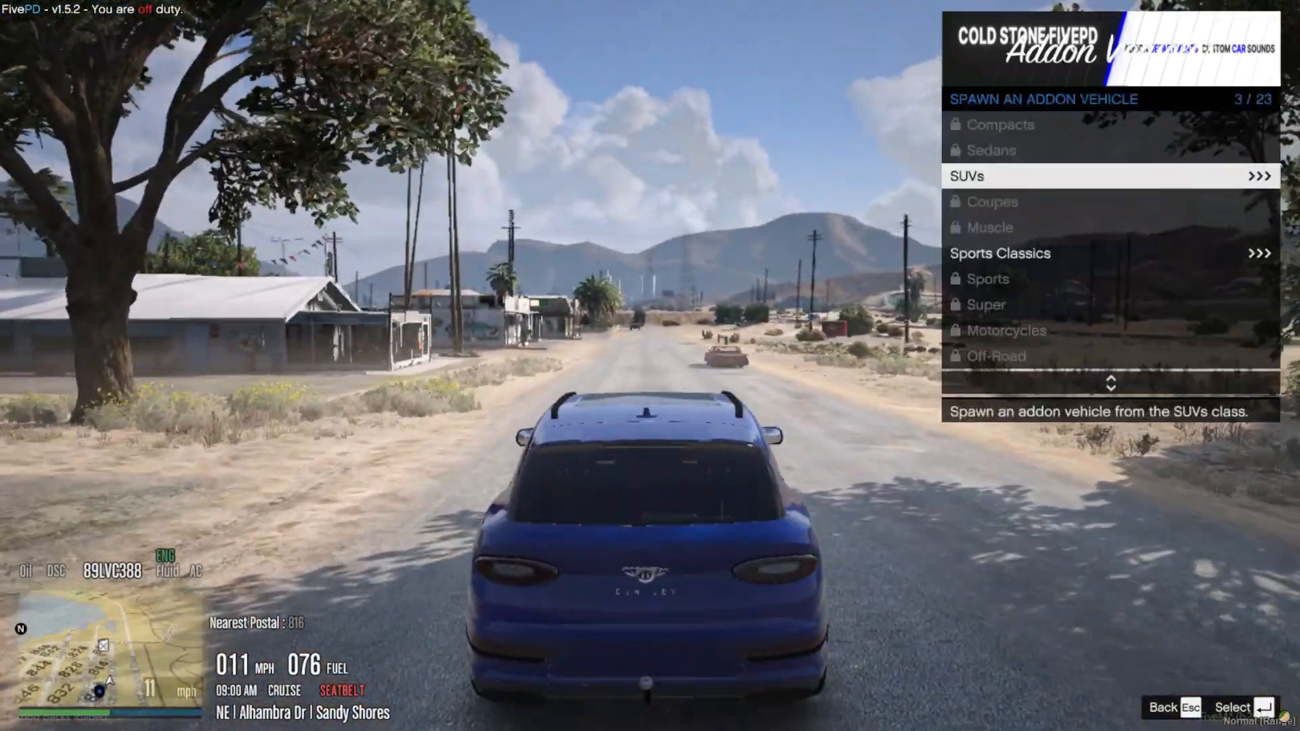
pyautogui.press('Escape')
pyautogui.press('w')
pyautogui.press('Up')
pyautogui.press('Up')
pyautogui.press('Up')
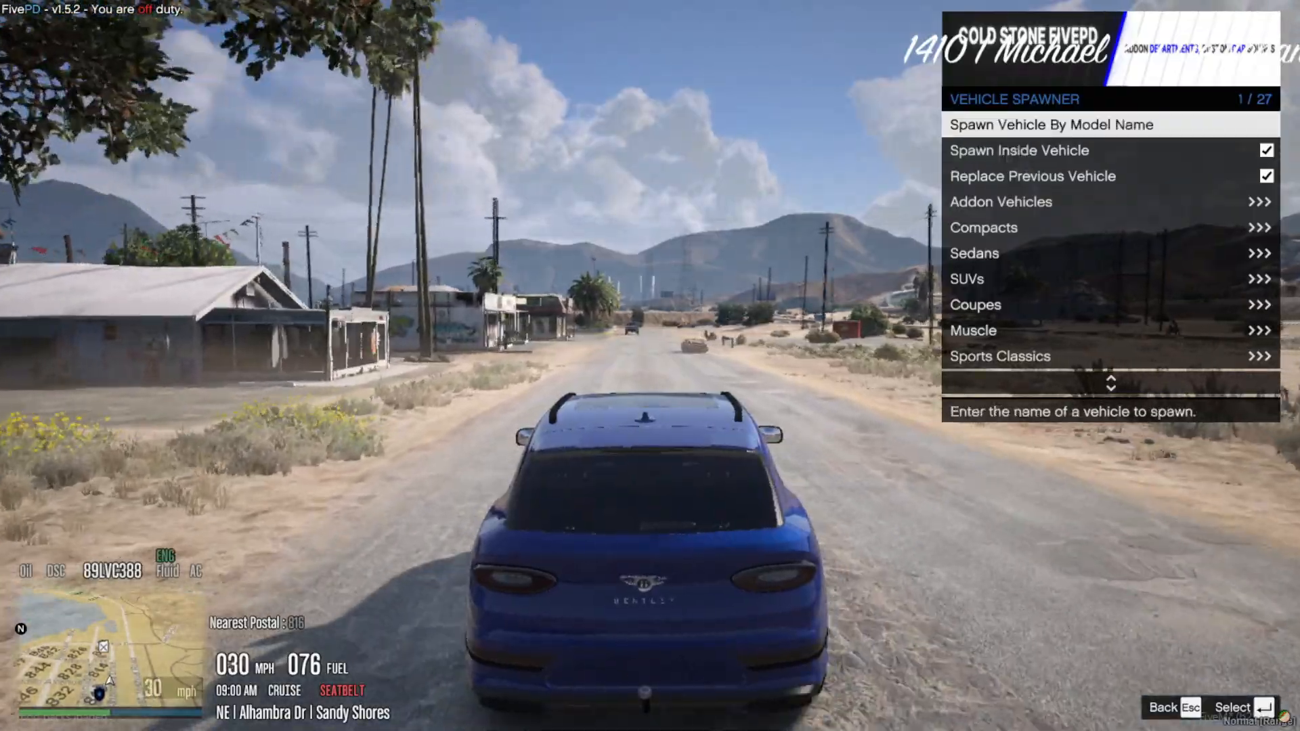
pyautogui.press('Return')
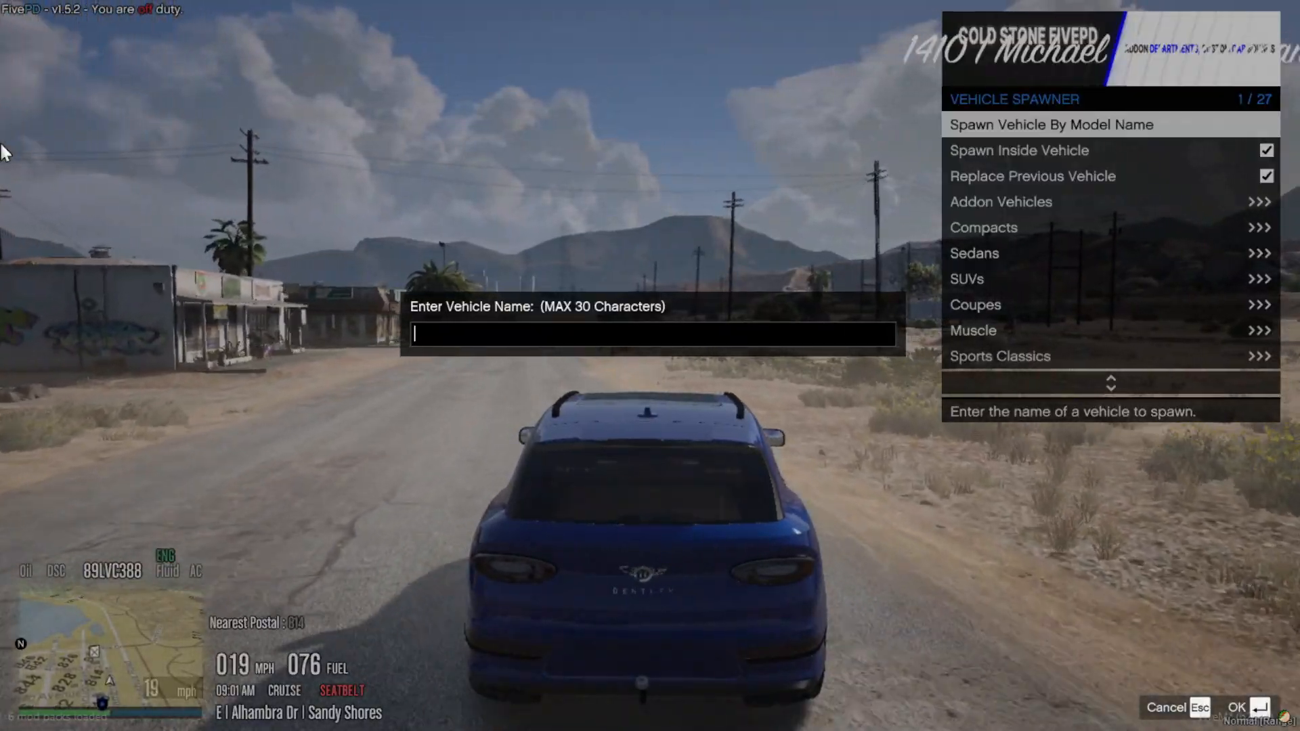
pyautogui.press('Escape')
# - Drive the Bentley further along Alhambra Dr past the barber shop and stop it at the roadside before the junction
pyautogui.press('a')
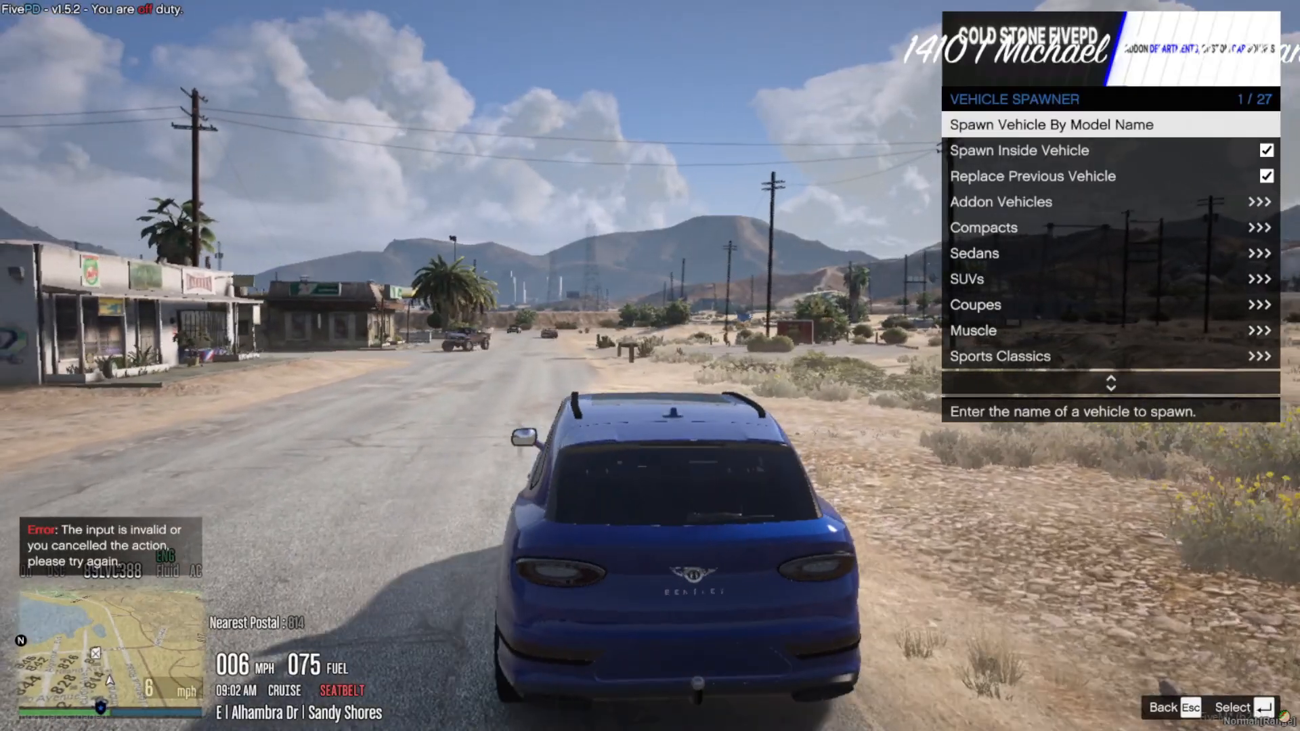
pyautogui.press('w')
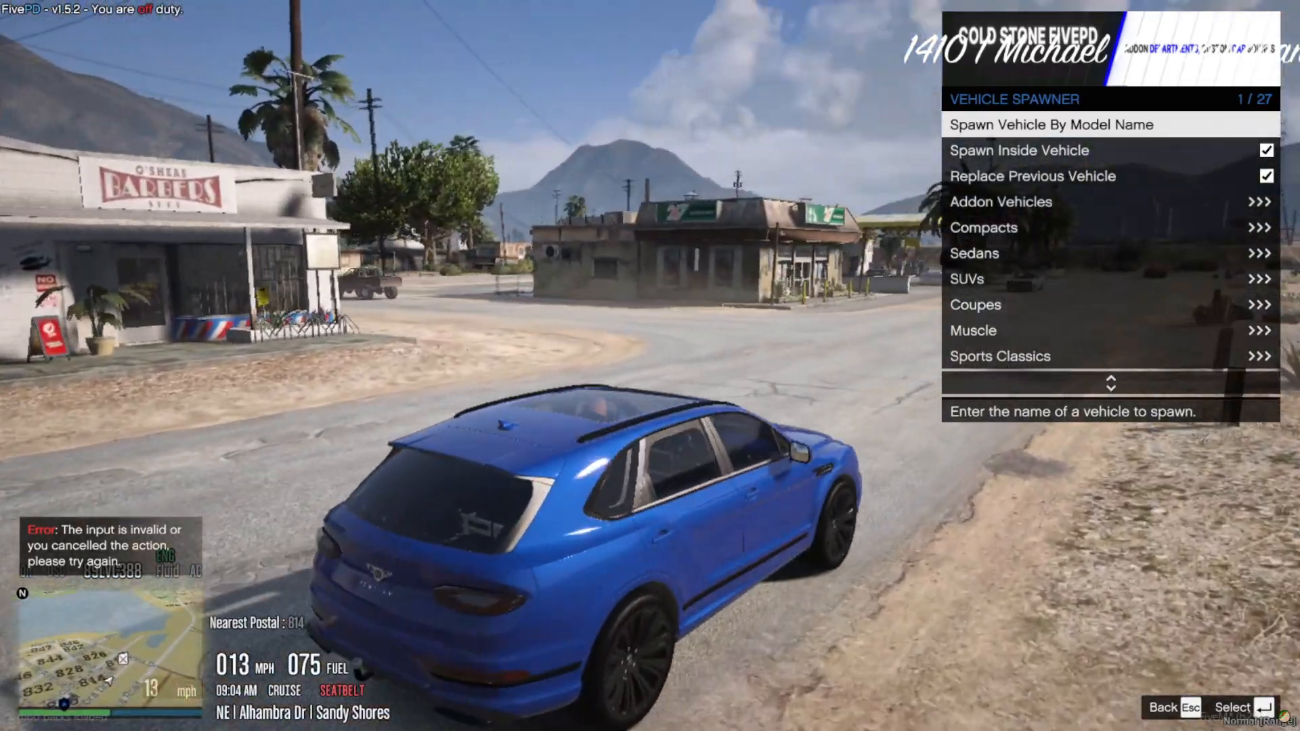
pyautogui.press('s')
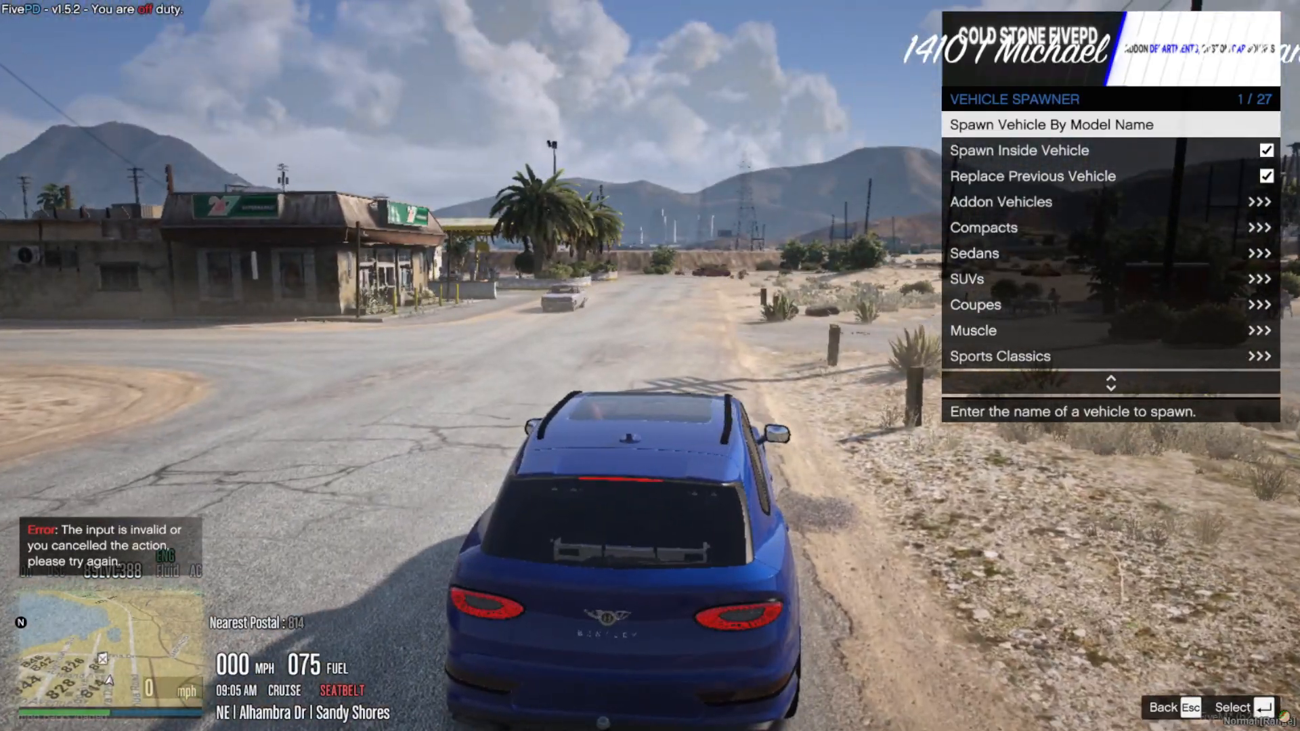